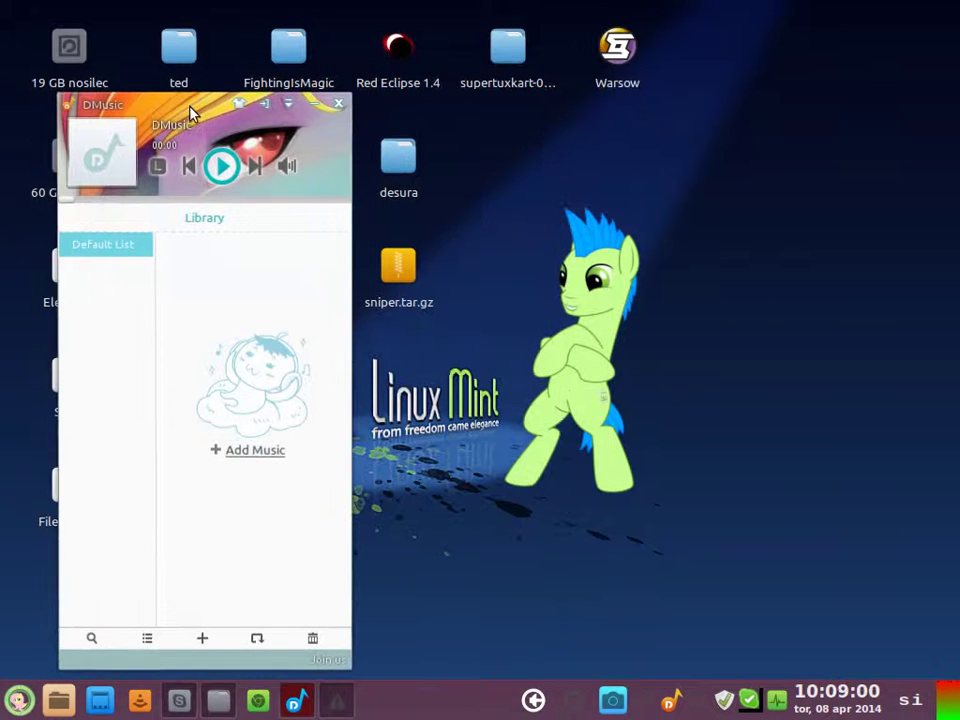
# - Expand the player to show the full music library, and open the skin selector with its dialog moved clear of the player's header
pyautogui.click(267, 104)
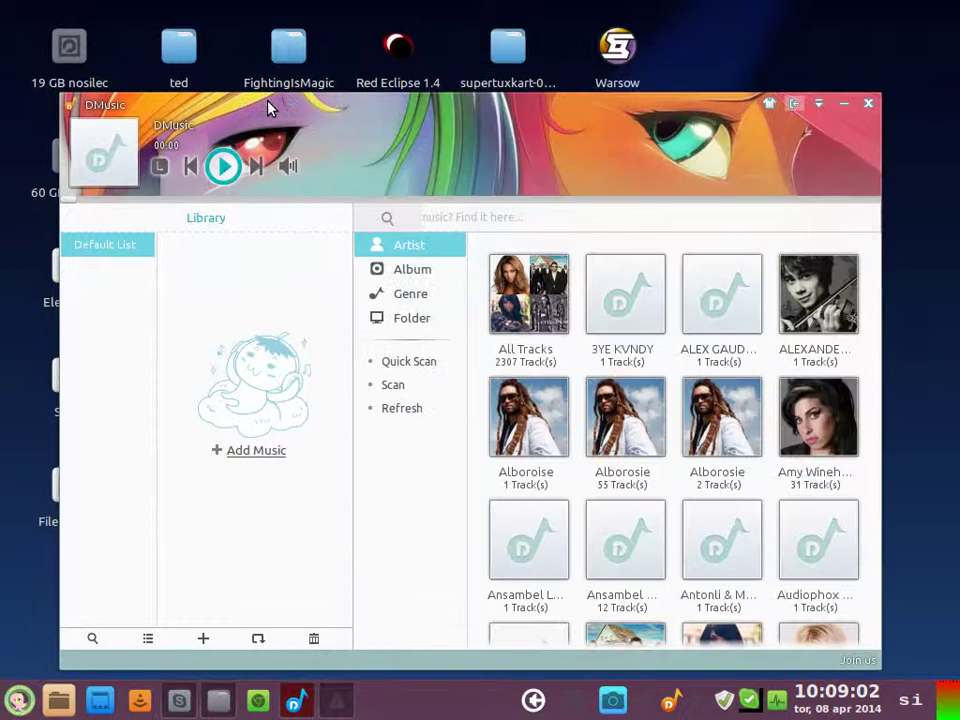
pyautogui.moveTo(440, 102); pyautogui.dragTo(489, 89)
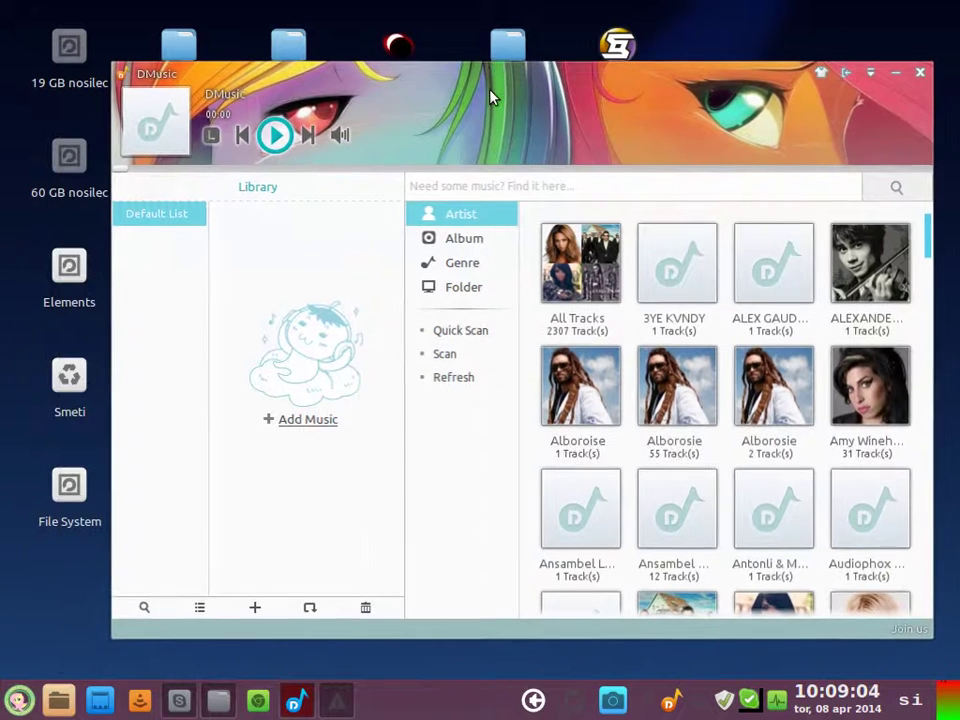
pyautogui.moveTo(550, 88); pyautogui.dragTo(562, 47)
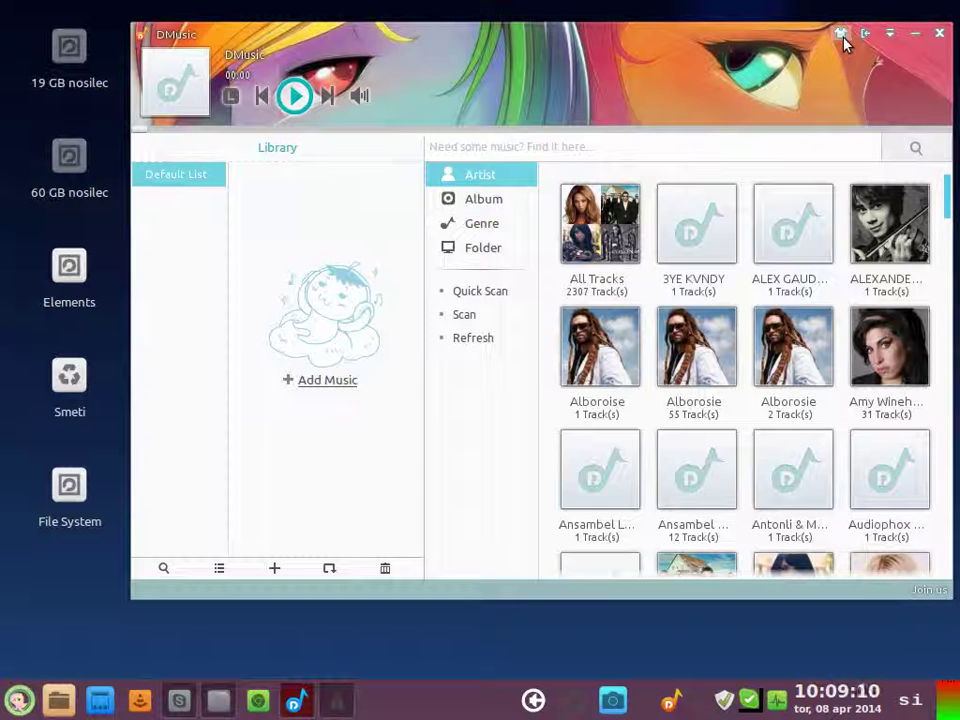
pyautogui.click(842, 36)
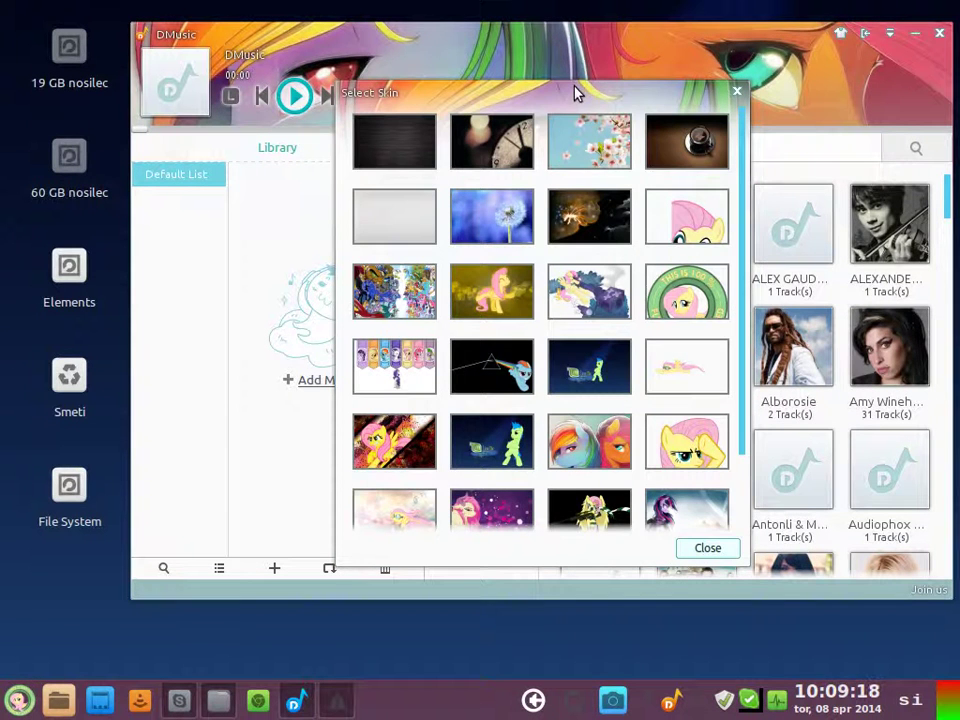
pyautogui.moveTo(575, 93); pyautogui.dragTo(735, 195)
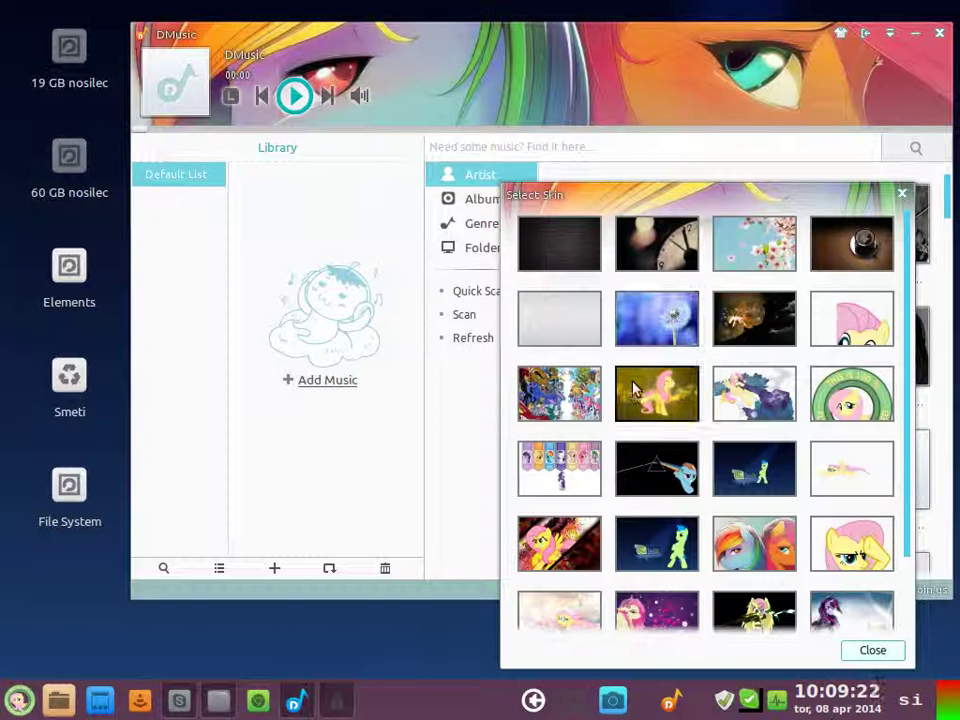
# - Try several available skins on the player, including the yellow pony, character crowd, rainbow prism, Linux Mint and purple hexagon ones
pyautogui.moveTo(635, 390)
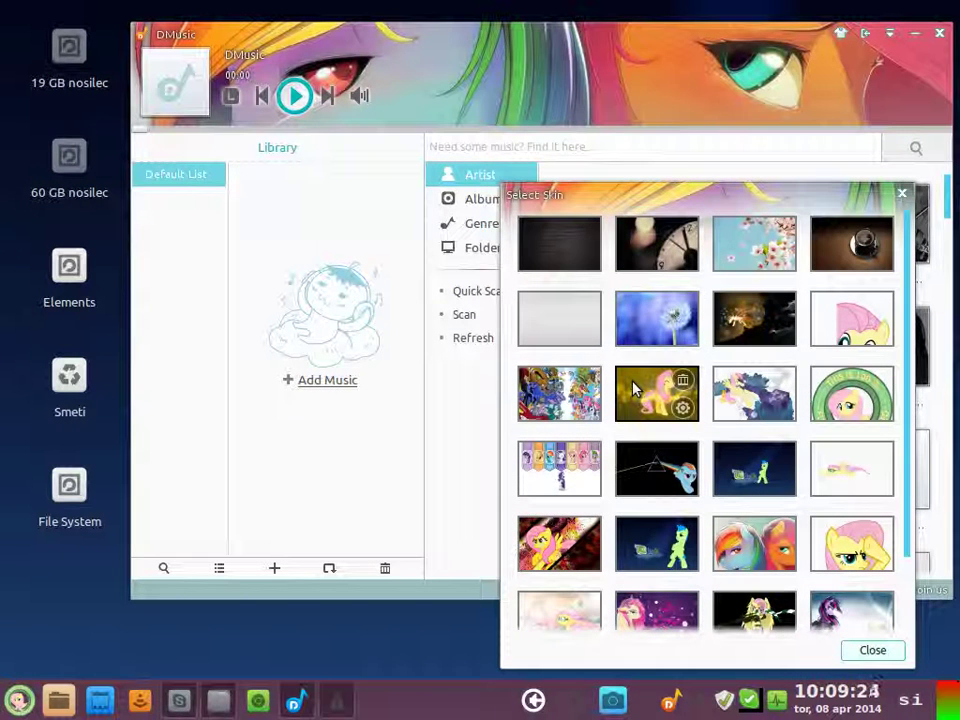
pyautogui.click(633, 389)
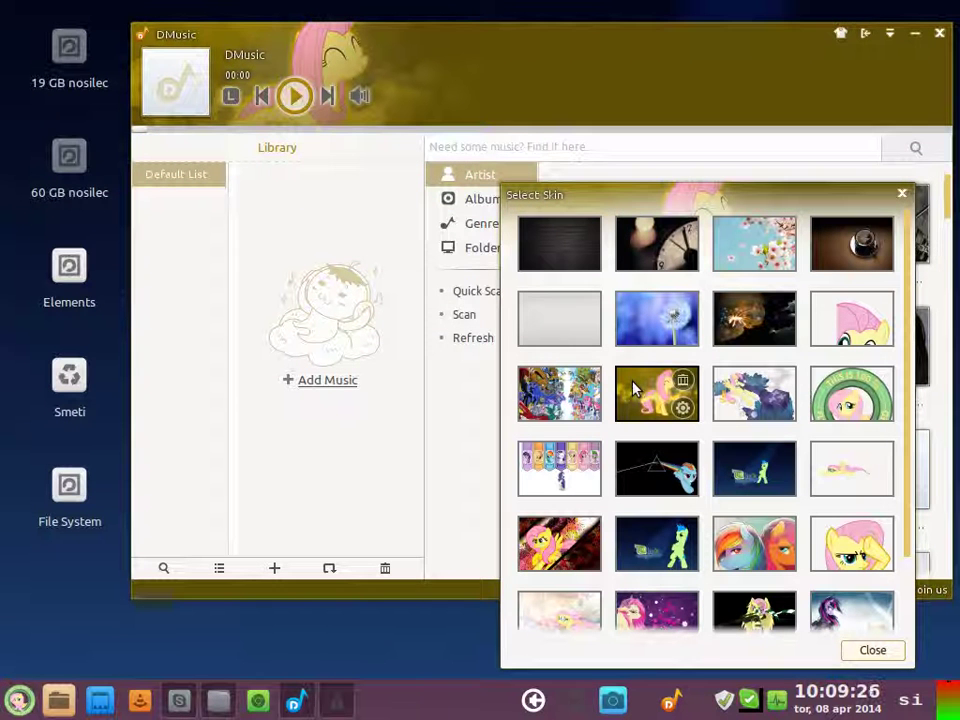
pyautogui.click(565, 403)
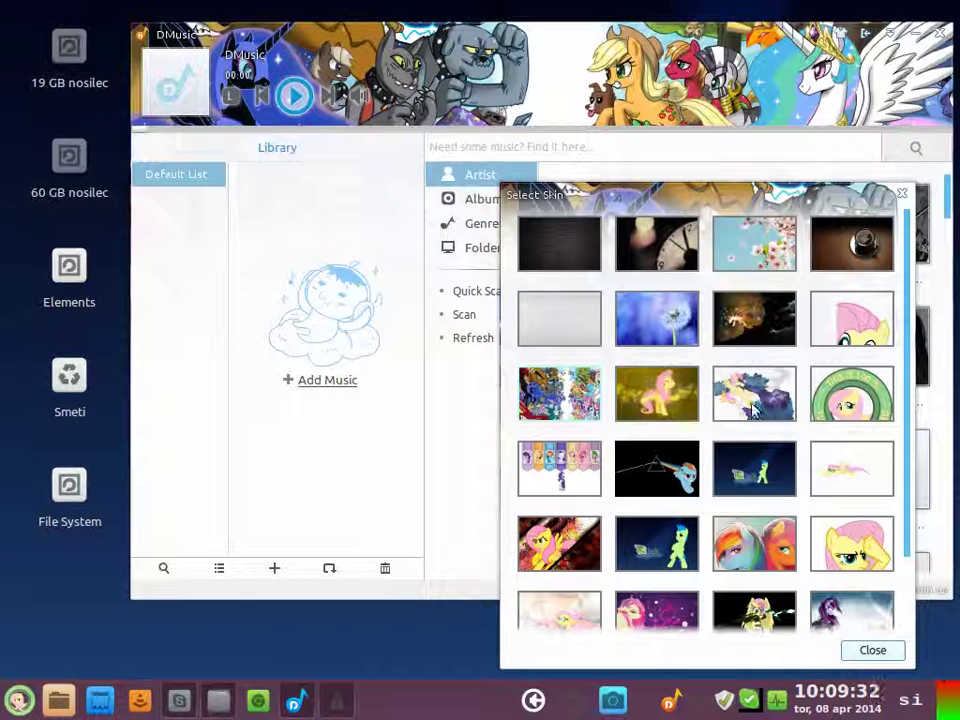
pyautogui.click(752, 402)
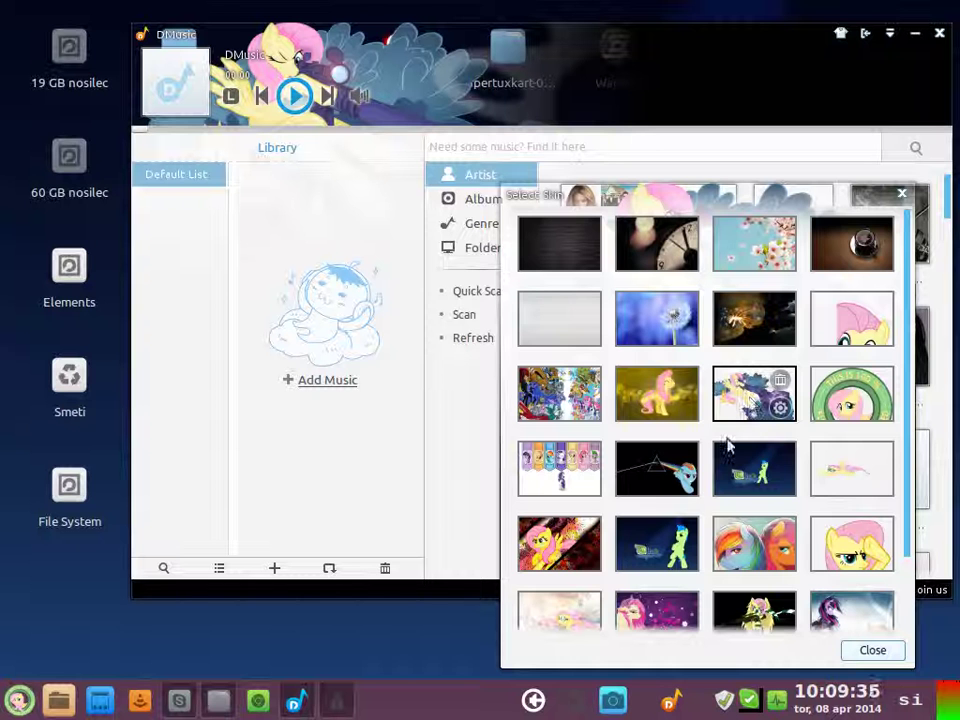
pyautogui.click(672, 473)
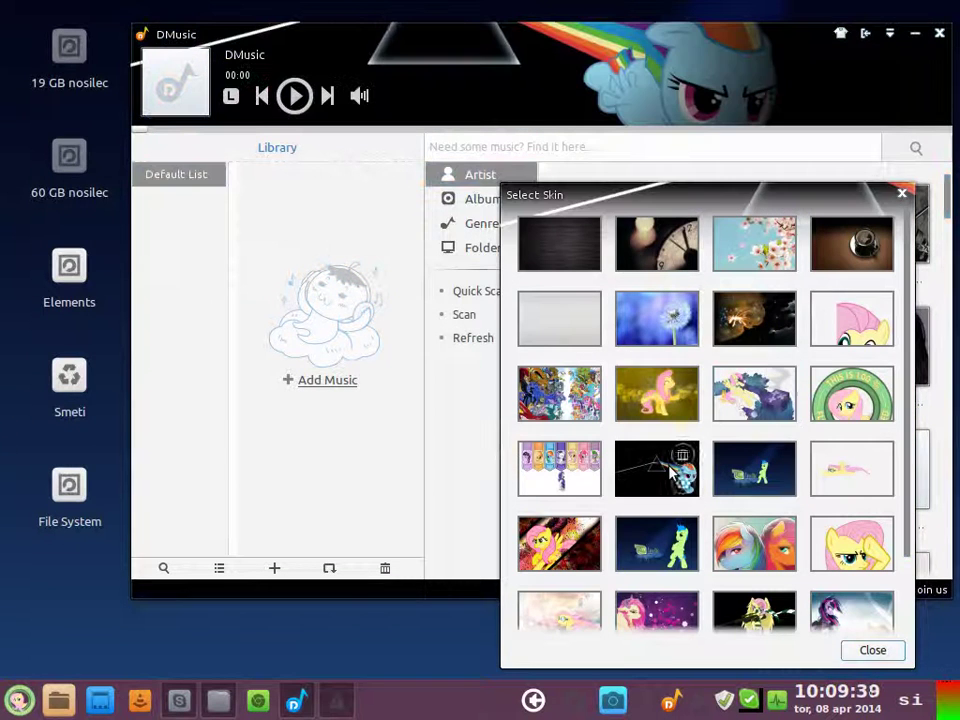
pyautogui.click(745, 474)
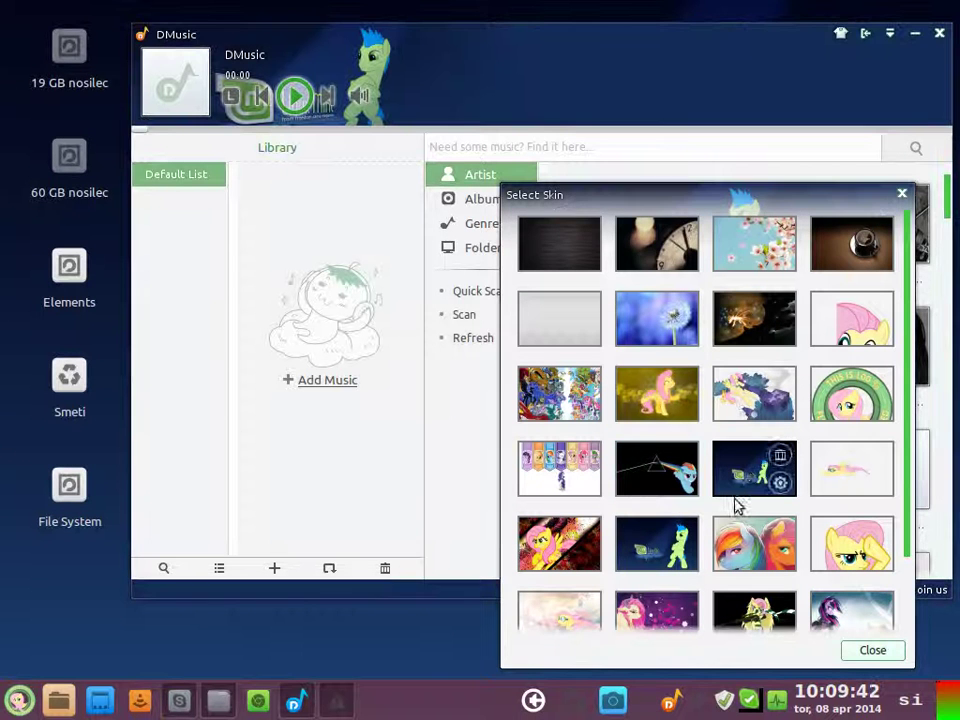
pyautogui.scroll(-1, 650, 550)
pyautogui.scroll(-1, 655, 546)
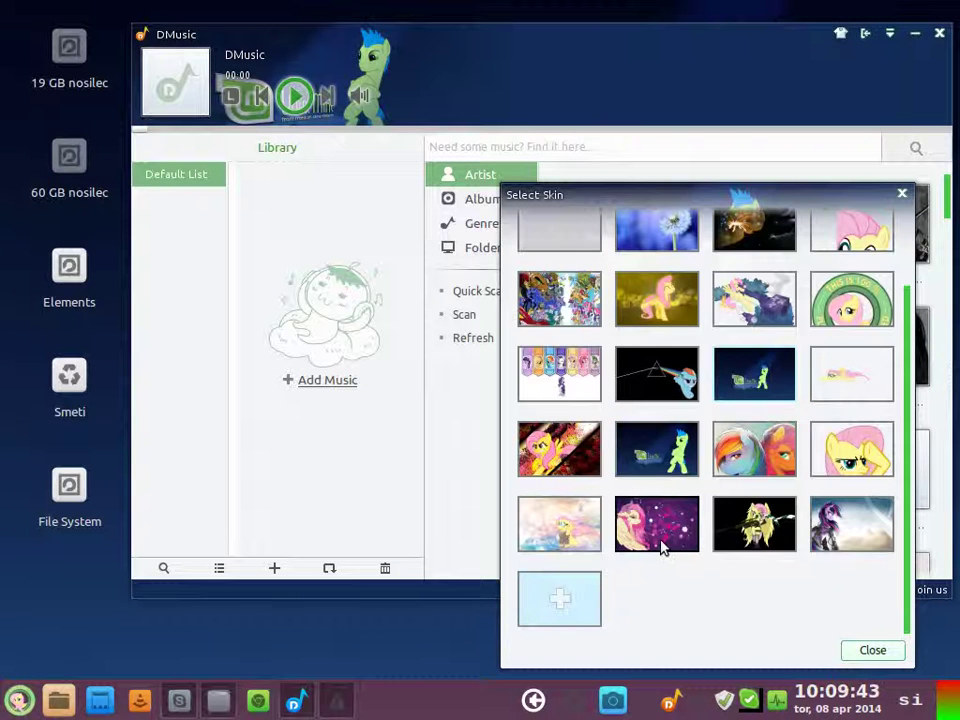
pyautogui.click(848, 527)
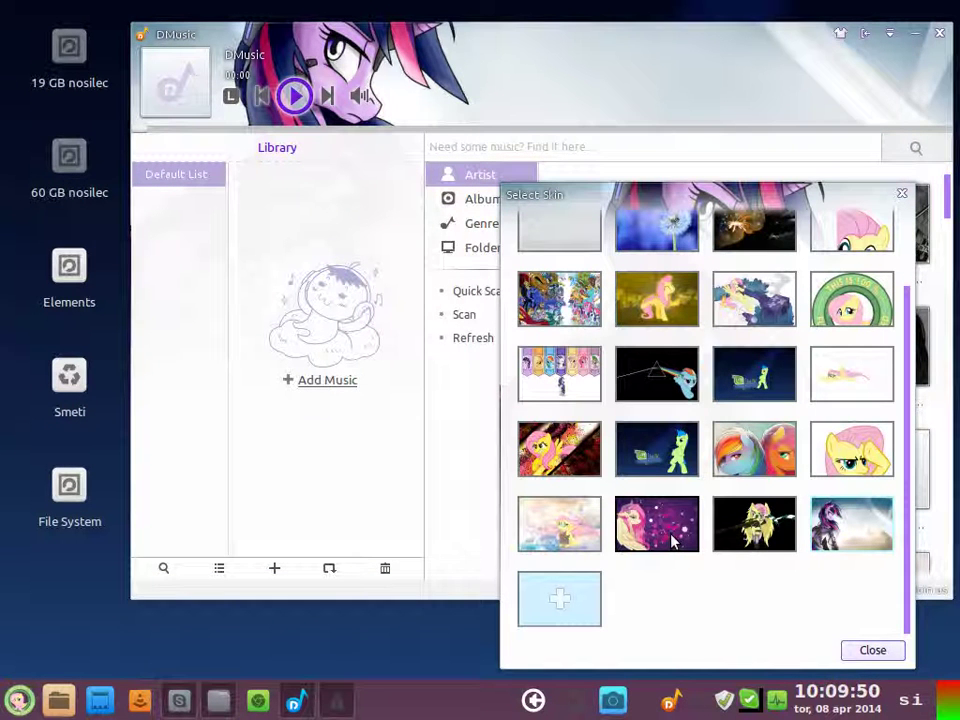
pyautogui.click(672, 540)
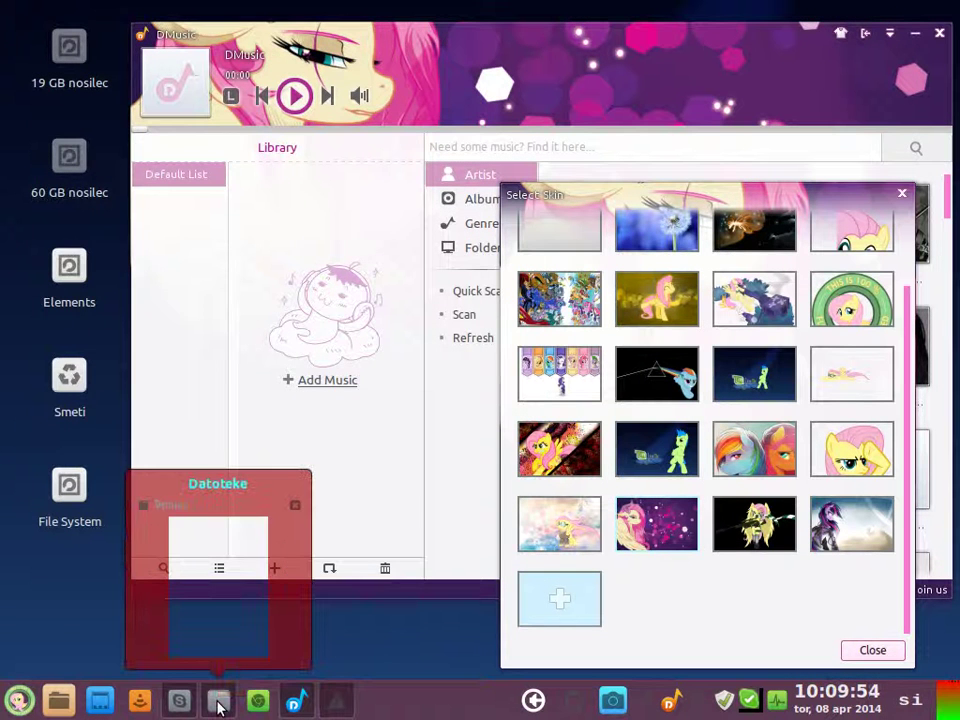
# - Switch to the file manager's Ponies folder, add dash_vector_by_littletiger488-d3f2cqs.png to the skin selector as a new skin and apply it
pyautogui.click(219, 703)
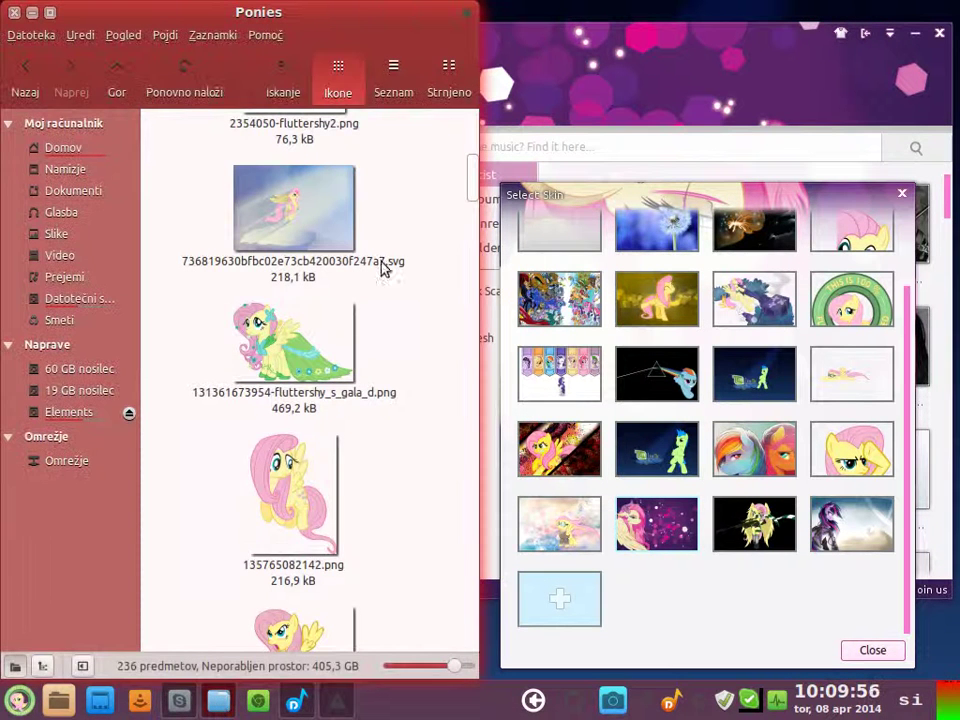
pyautogui.scroll(-10, 425, 341)
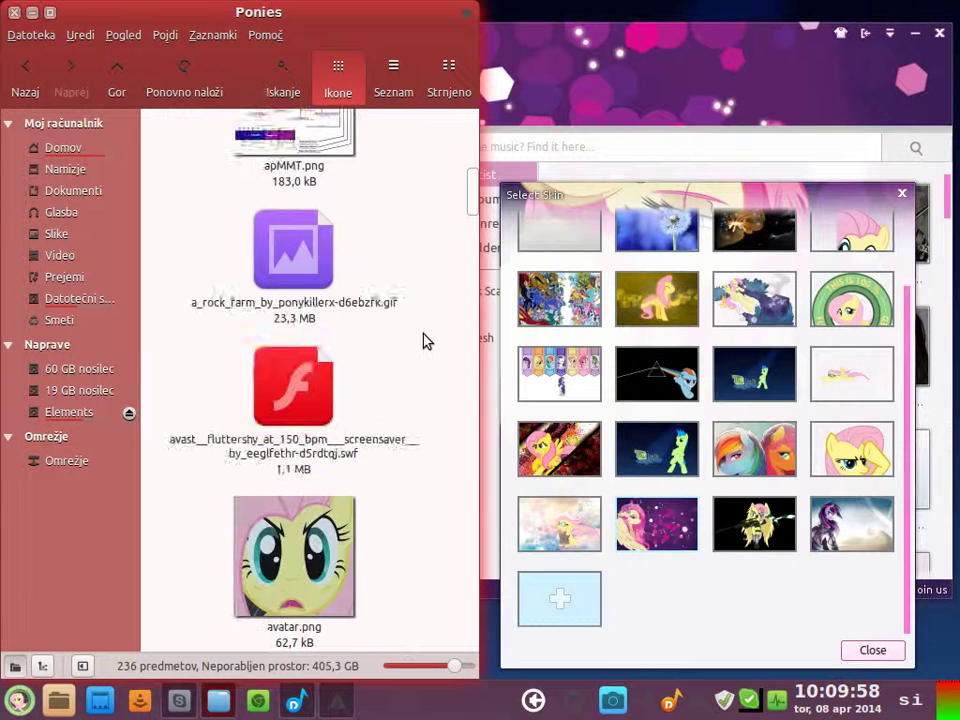
pyautogui.scroll(-12, 425, 341)
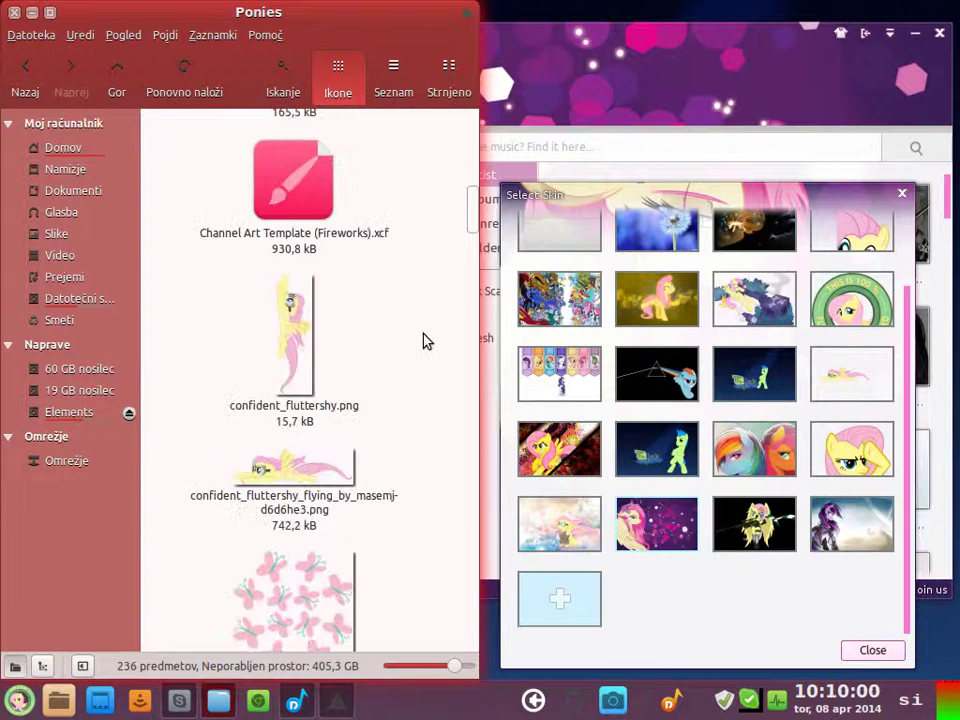
pyautogui.scroll(-6, 425, 341)
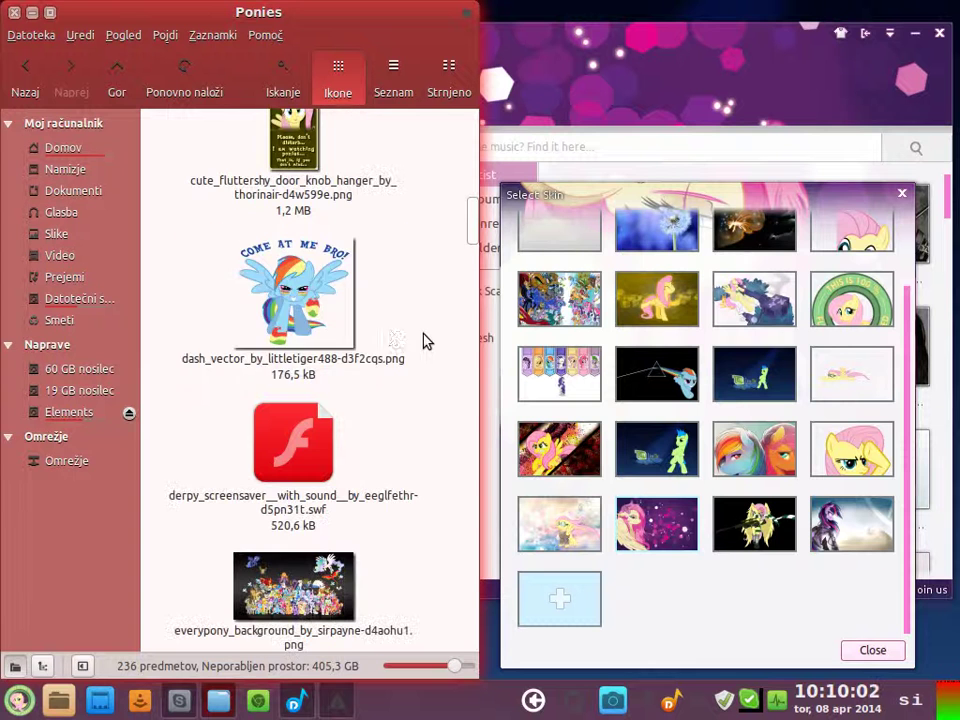
pyautogui.moveTo(292, 300); pyautogui.dragTo(693, 600)
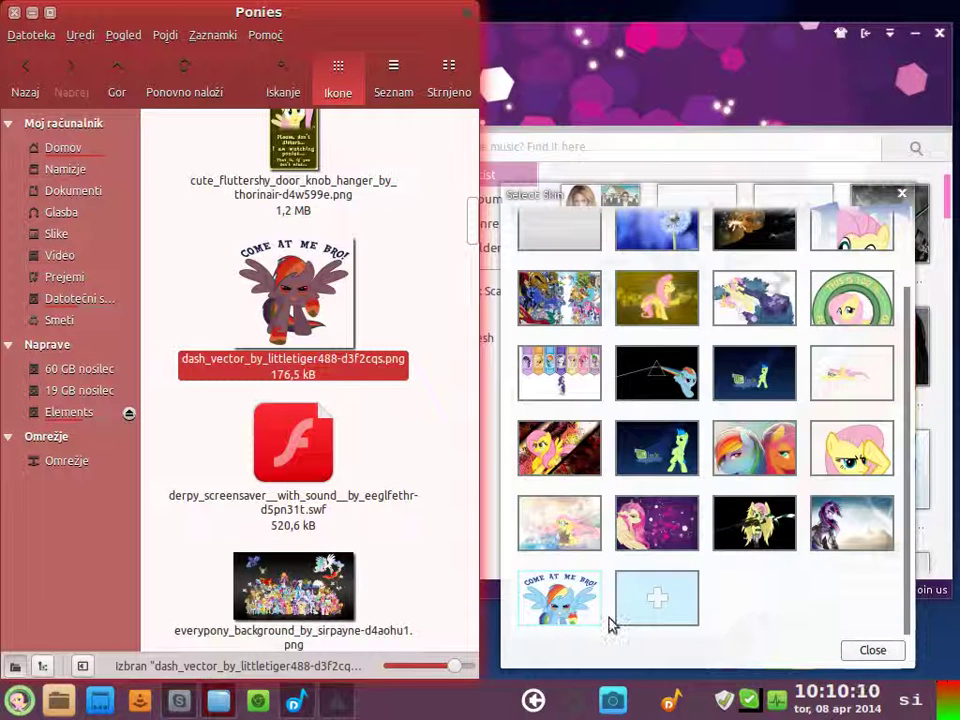
pyautogui.click(581, 607)
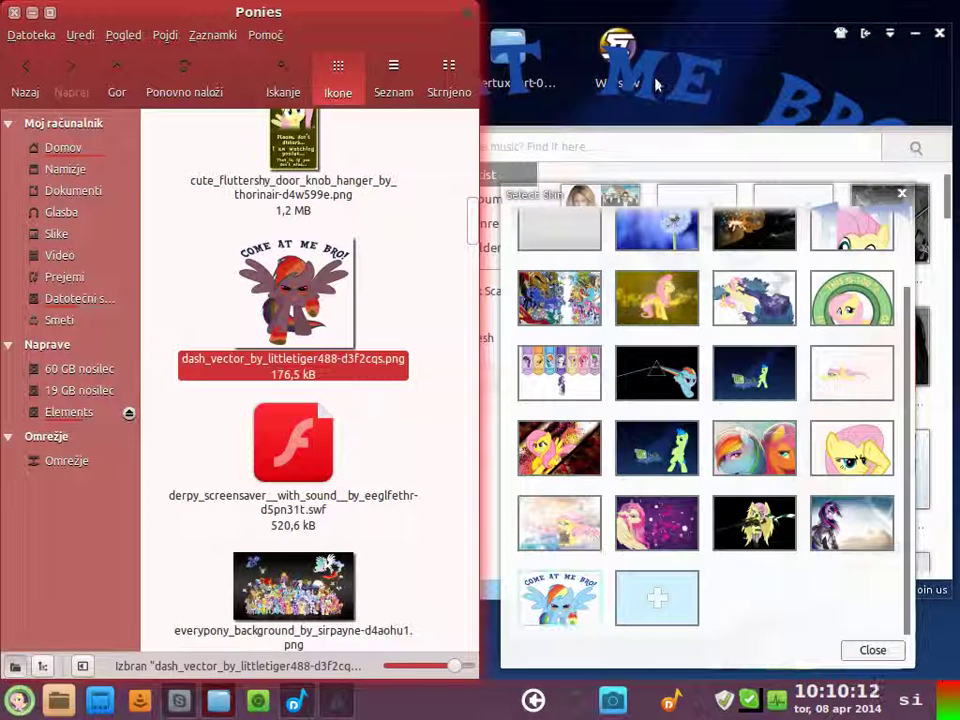
# - Edit the new "Come at me bro" skin, shrinking and repositioning its image so the pony's face sits in the player's header
pyautogui.click(594, 93)
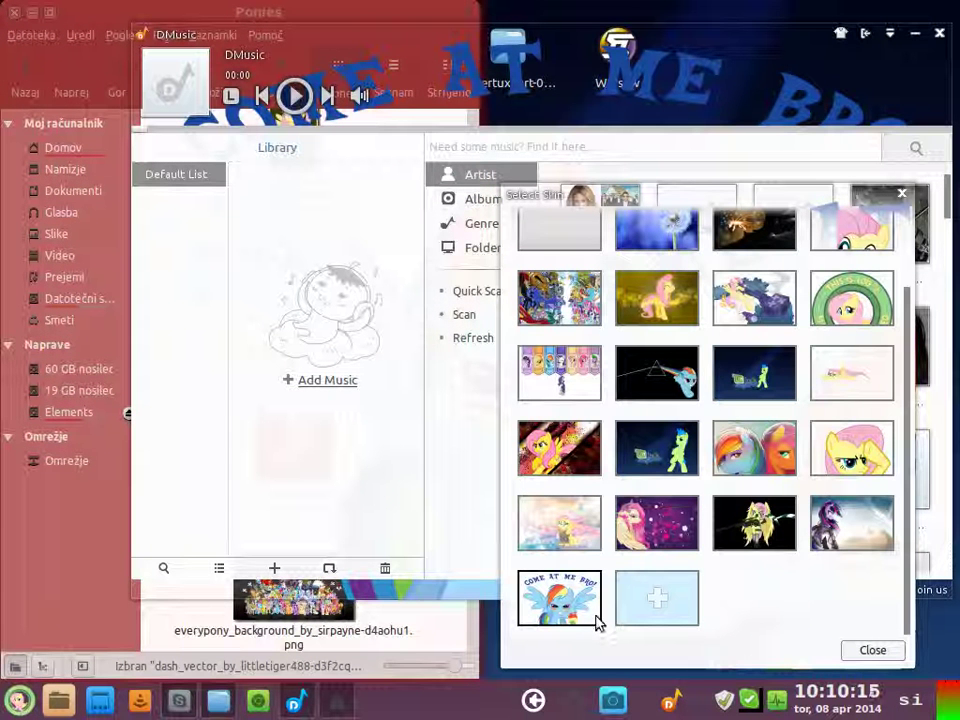
pyautogui.moveTo(591, 614)
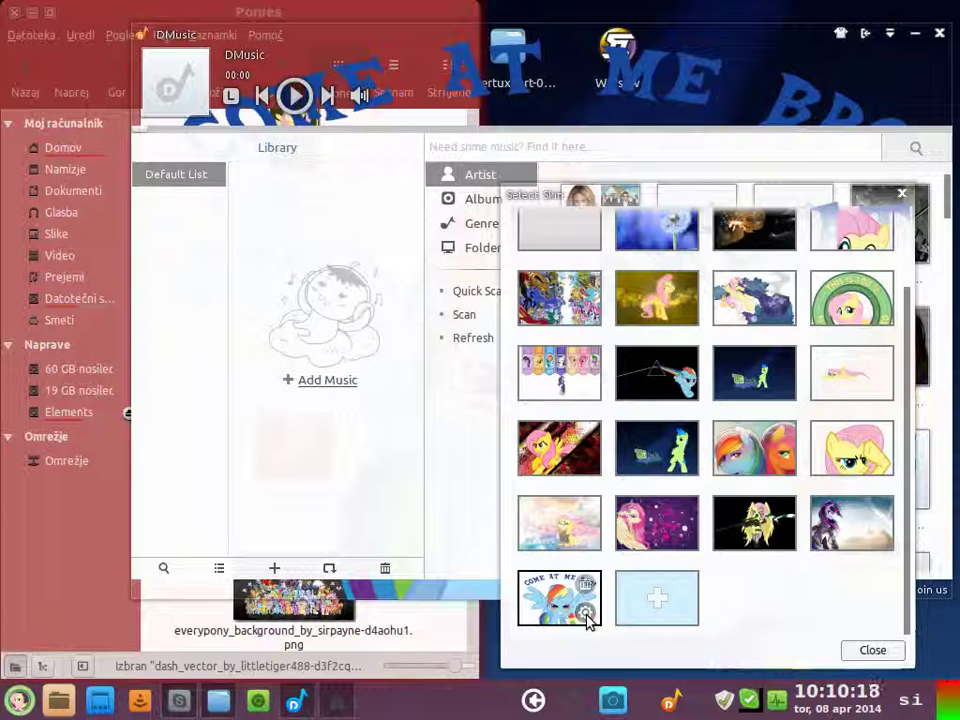
pyautogui.click(588, 620)
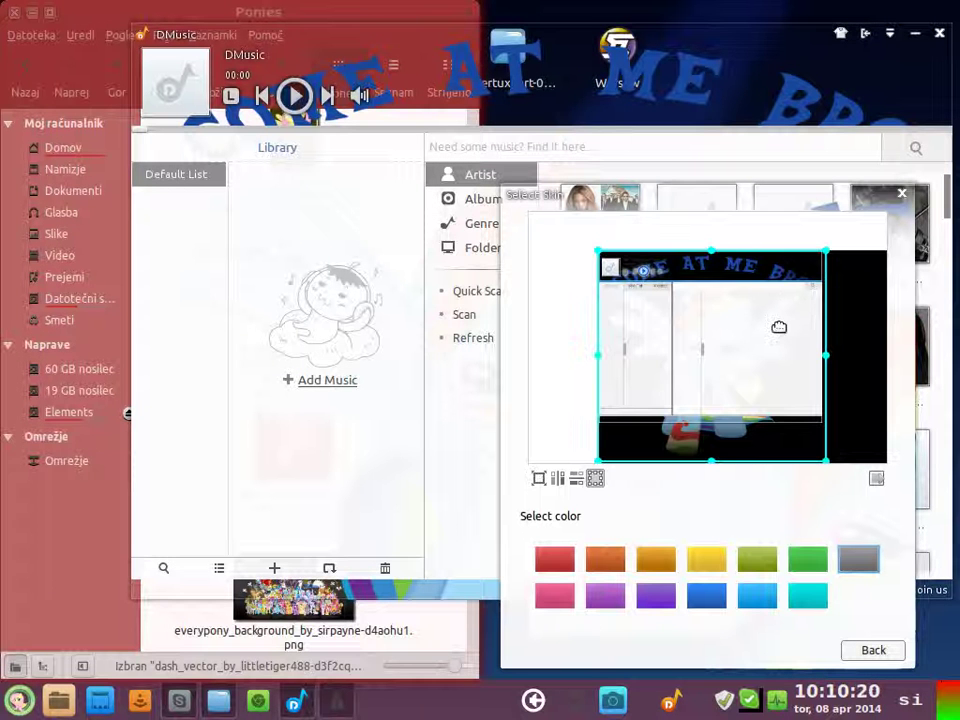
pyautogui.moveTo(822, 352); pyautogui.dragTo(667, 337)
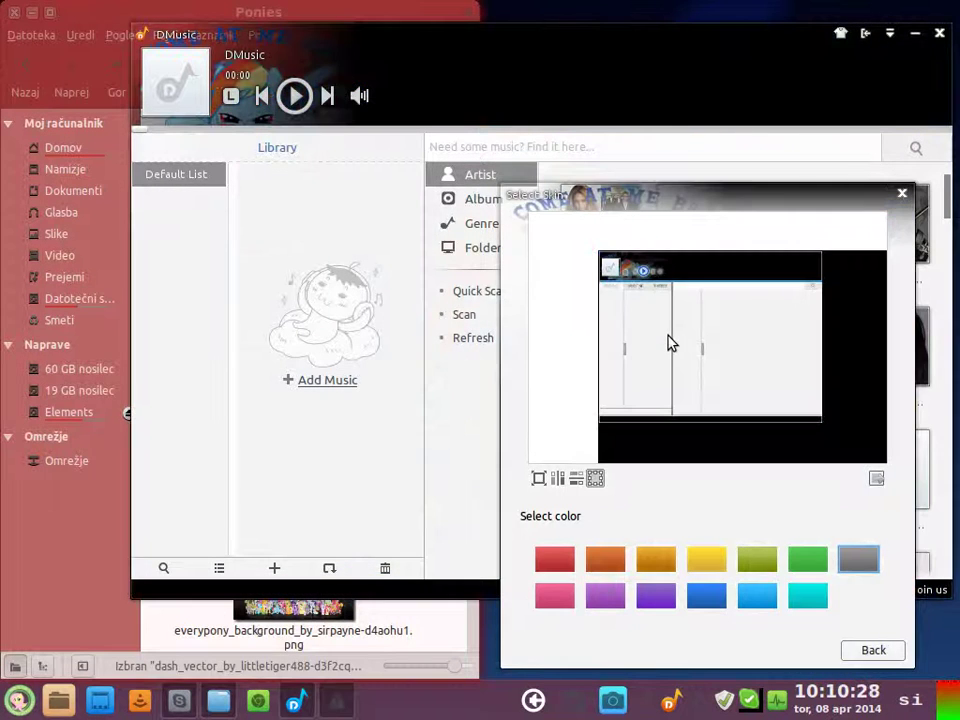
pyautogui.moveTo(655, 283); pyautogui.dragTo(711, 287)
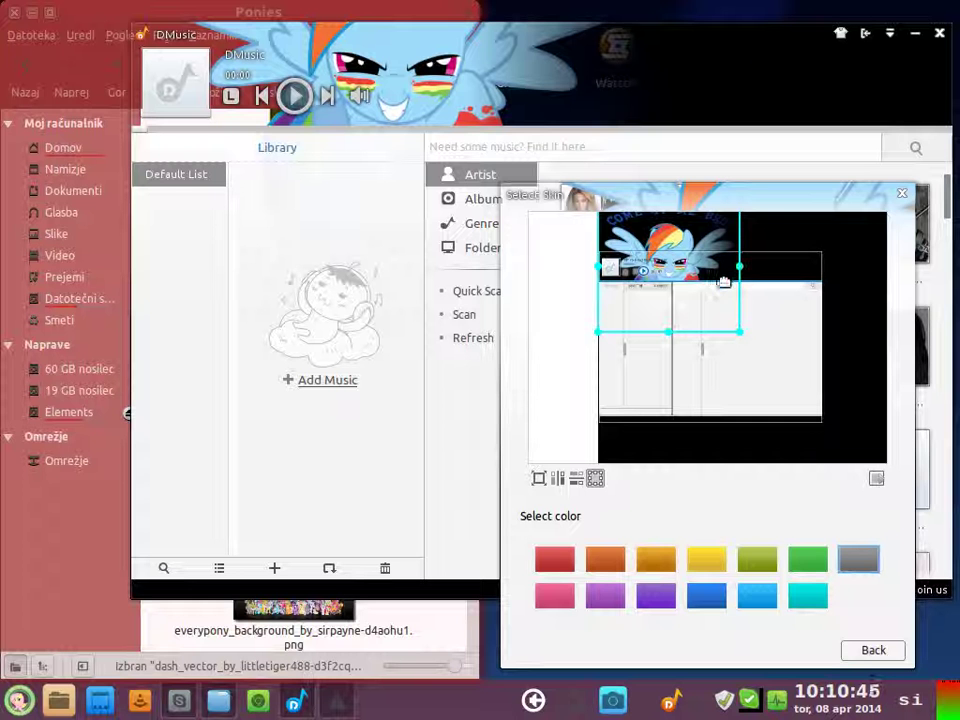
pyautogui.moveTo(706, 287); pyautogui.dragTo(689, 284)
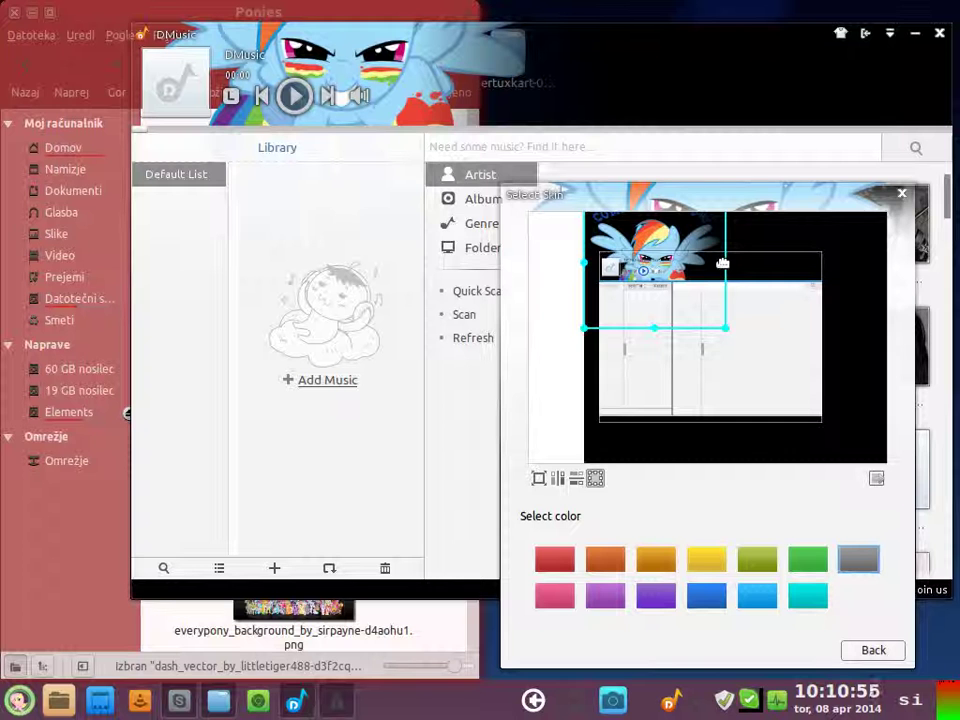
pyautogui.moveTo(692, 289); pyautogui.dragTo(739, 263)
pyautogui.moveTo(692, 305)
pyautogui.mouseDown()
pyautogui.moveTo(700, 289)
pyautogui.moveTo(699, 303)
pyautogui.moveTo(664, 312)
pyautogui.moveTo(681, 298)
pyautogui.mouseUp()
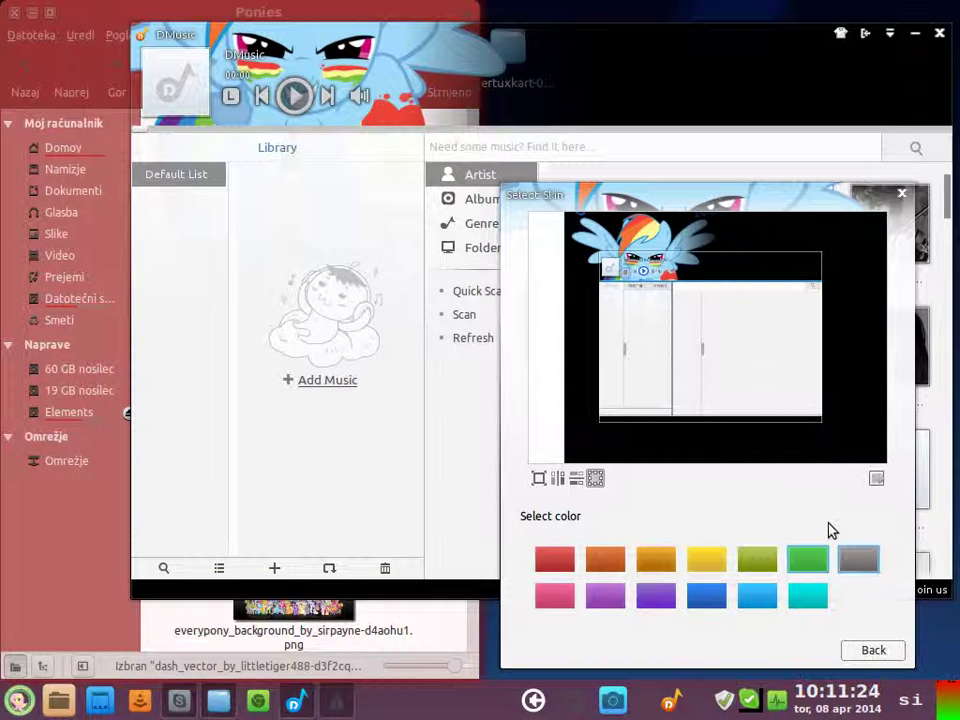
# - Set the skin's colour to light blue and return to the skin list
pyautogui.click(769, 599)
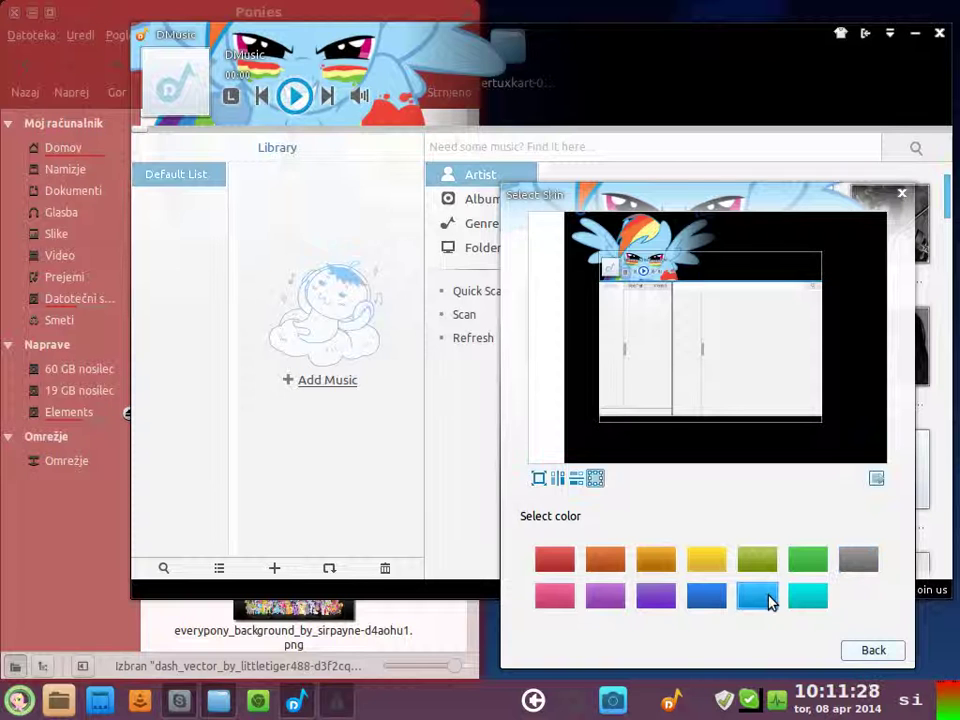
pyautogui.click(860, 652)
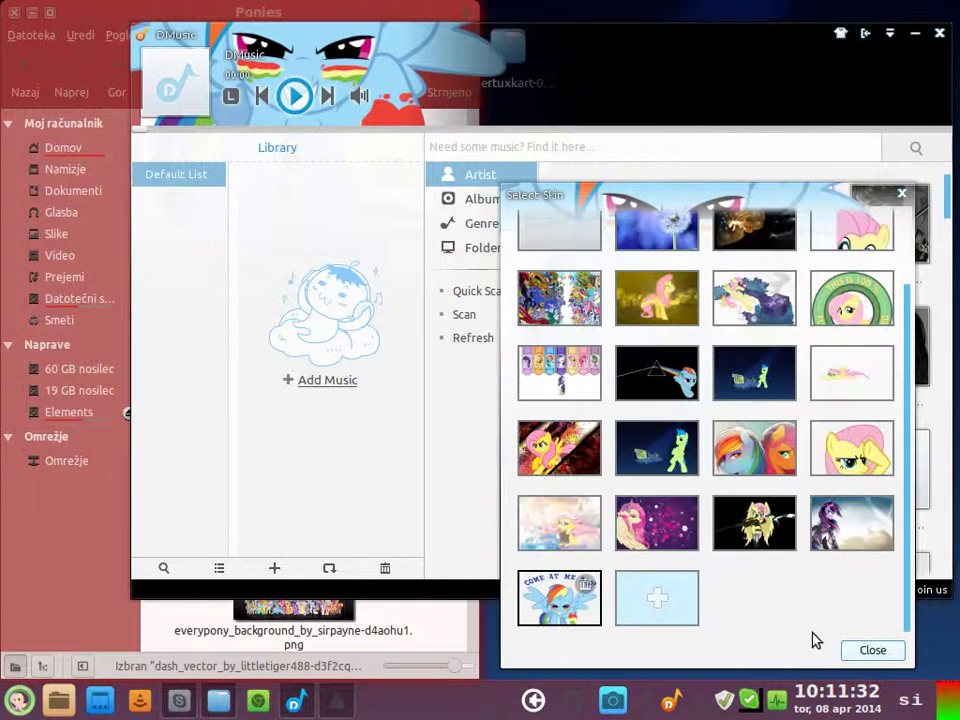
# - Find fluttershy_like_a_boss_by_jrenon-d4qyphs.jpg in the file manager's Ponies folder and add it to DMusic's skin selector as a new skin
pyautogui.click(107, 544)
pyautogui.scroll(-12, 414, 572)
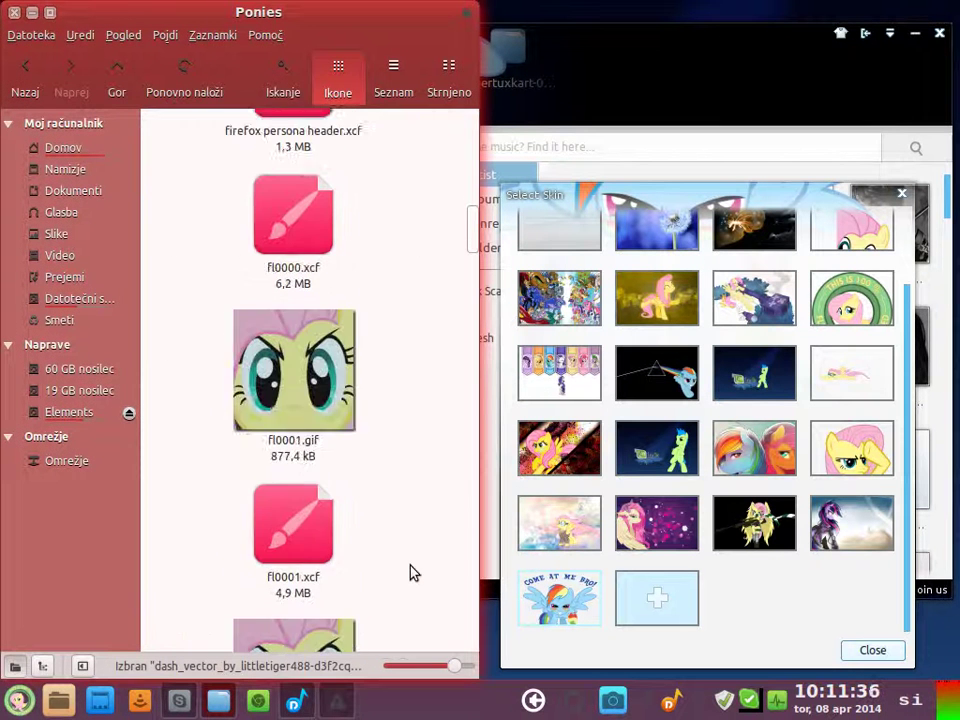
pyautogui.scroll(-8, 414, 572)
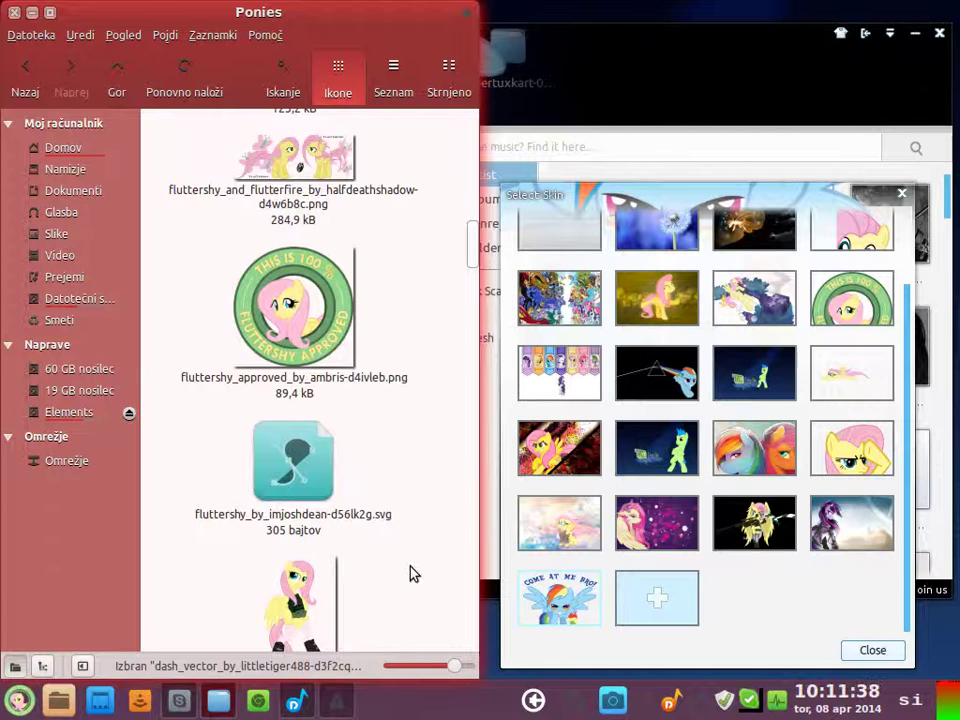
pyautogui.scroll(-2, 414, 572)
pyautogui.scroll(-10, 414, 572)
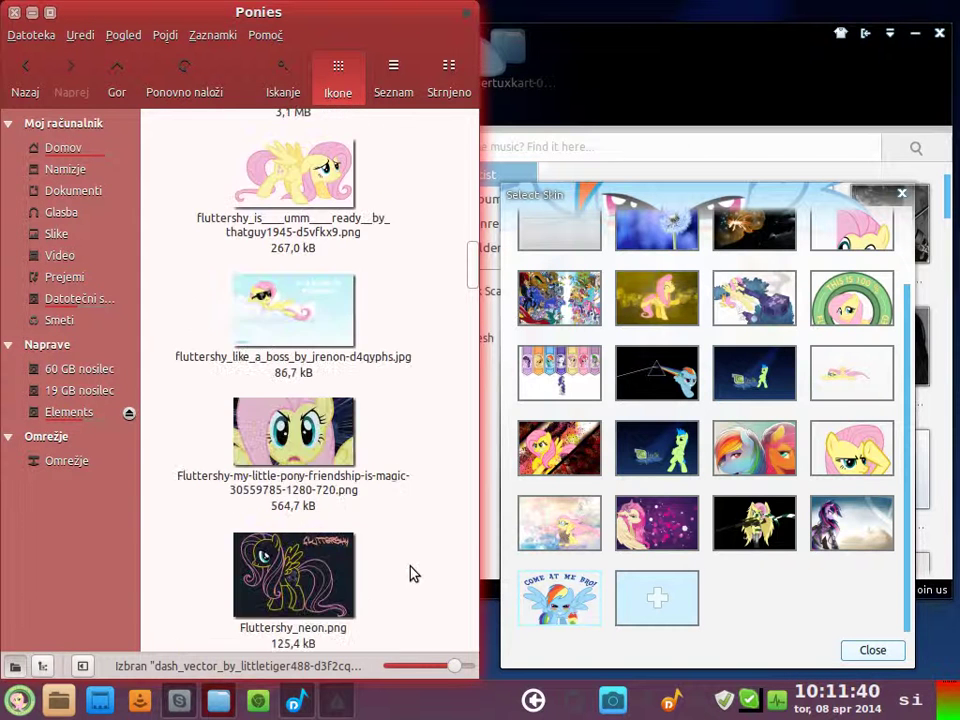
pyautogui.scroll(6, 414, 572)
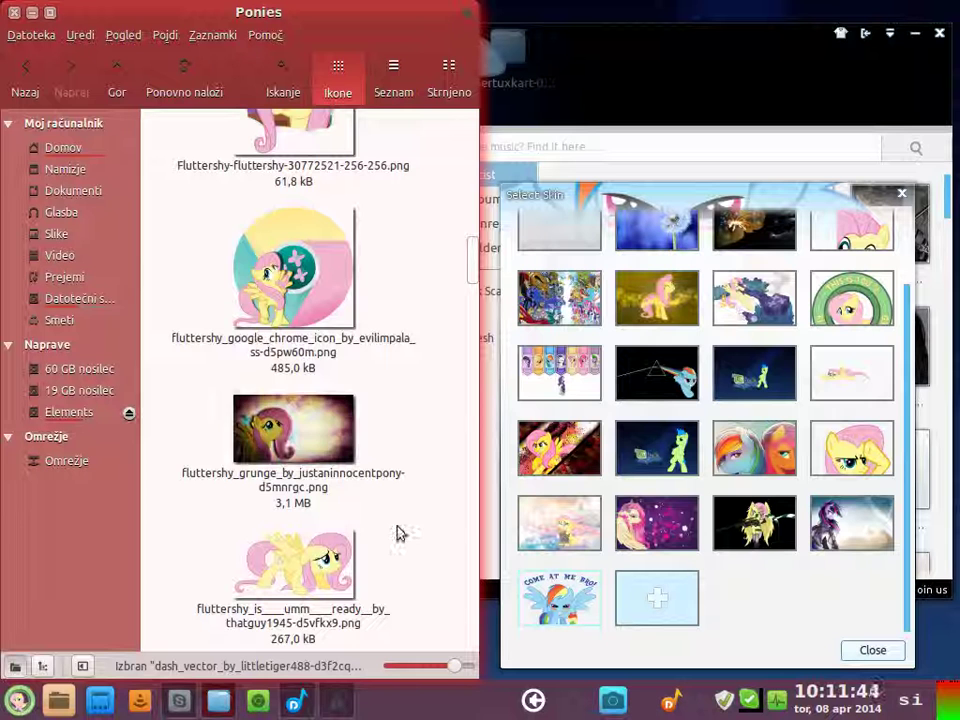
pyautogui.scroll(-5, 398, 531)
pyautogui.scroll(-6, 407, 540)
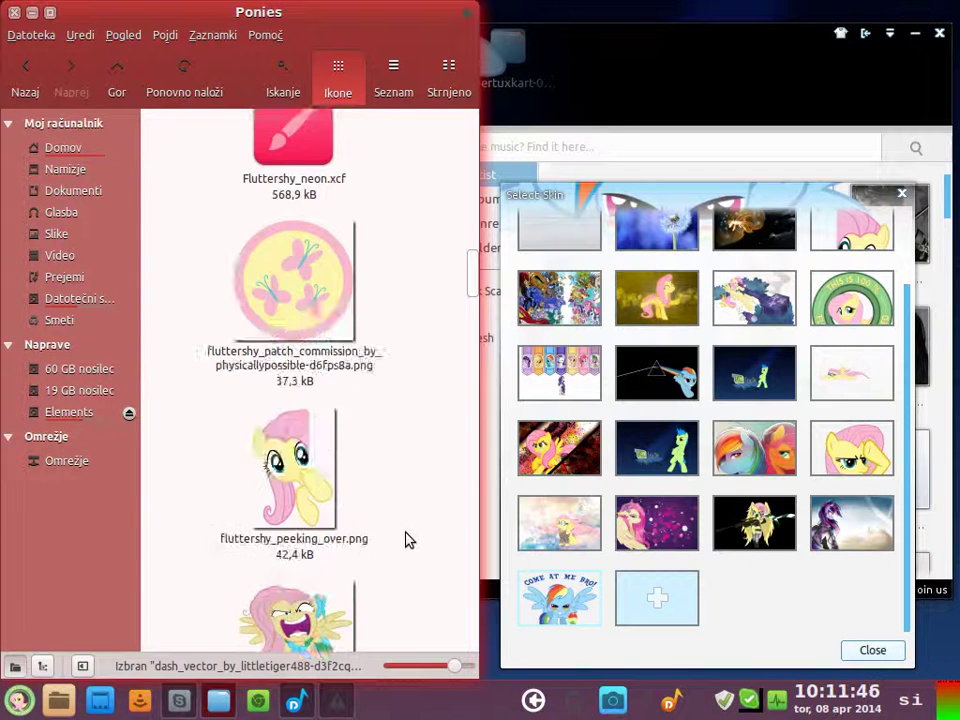
pyautogui.scroll(6, 407, 540)
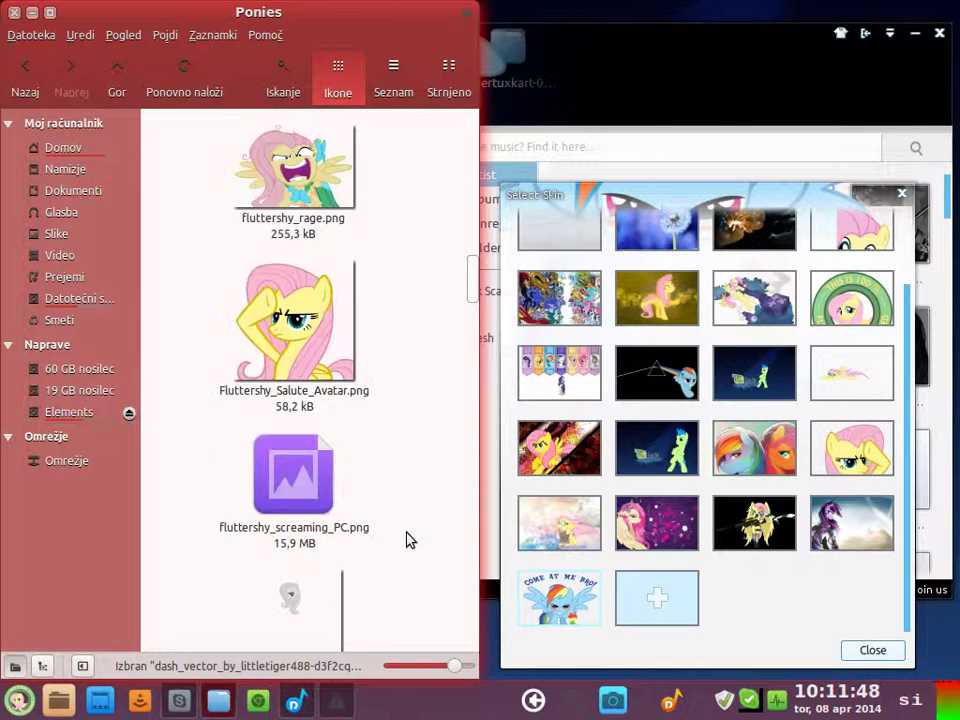
pyautogui.scroll(3, 407, 540)
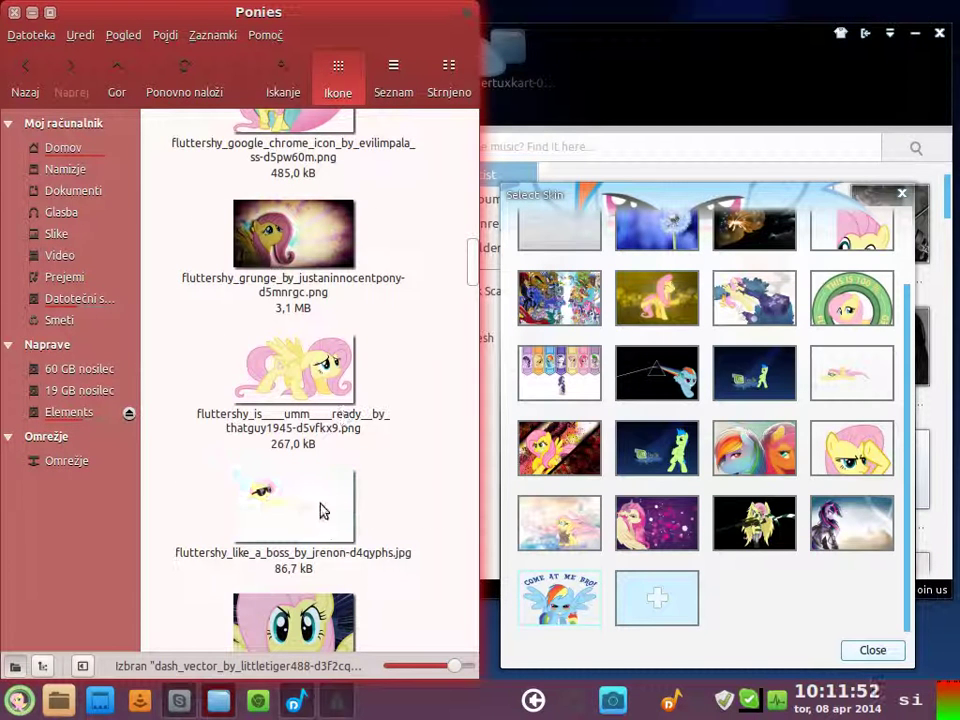
pyautogui.moveTo(321, 508); pyautogui.dragTo(809, 593)
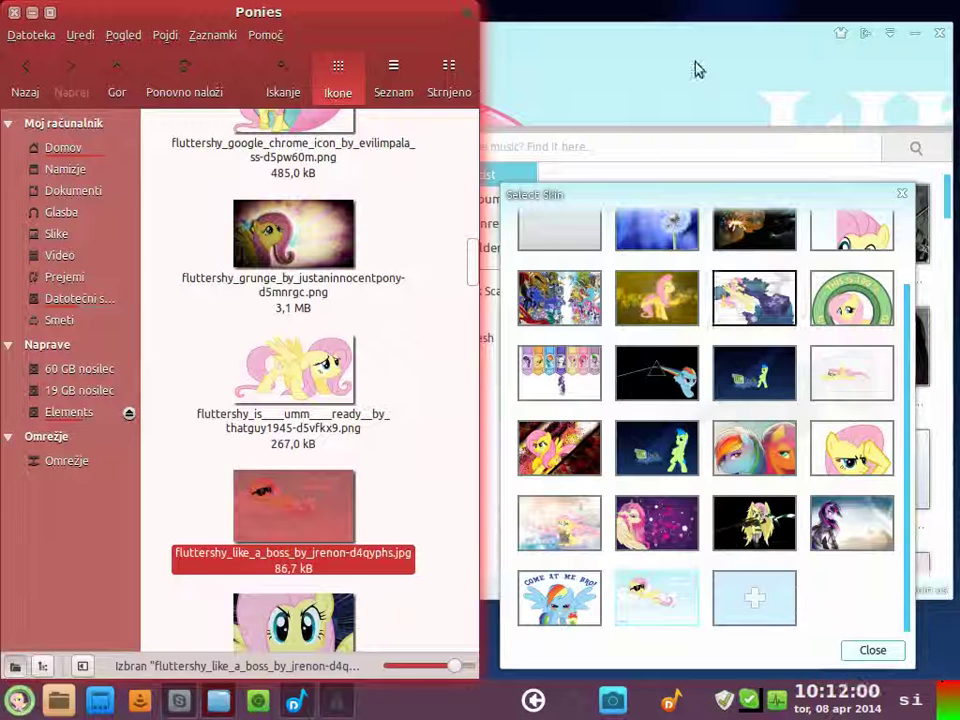
pyautogui.click(694, 64)
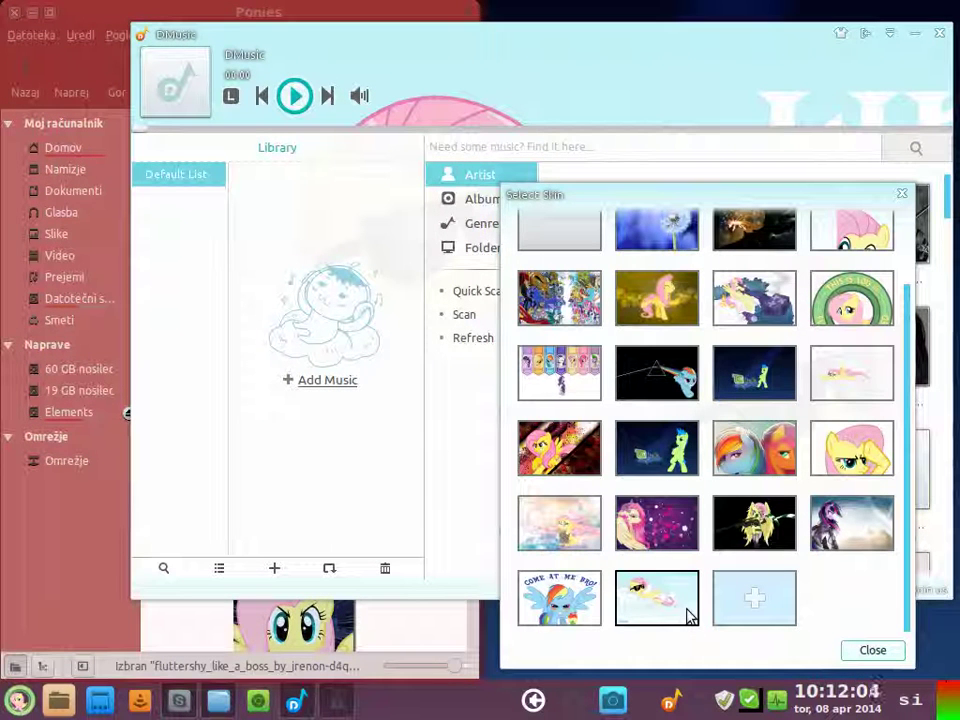
# - Edit the new "Like a boss" skin, scaling down and moving its image so the pony's sunglasses sit in the player's header
pyautogui.moveTo(684, 610)
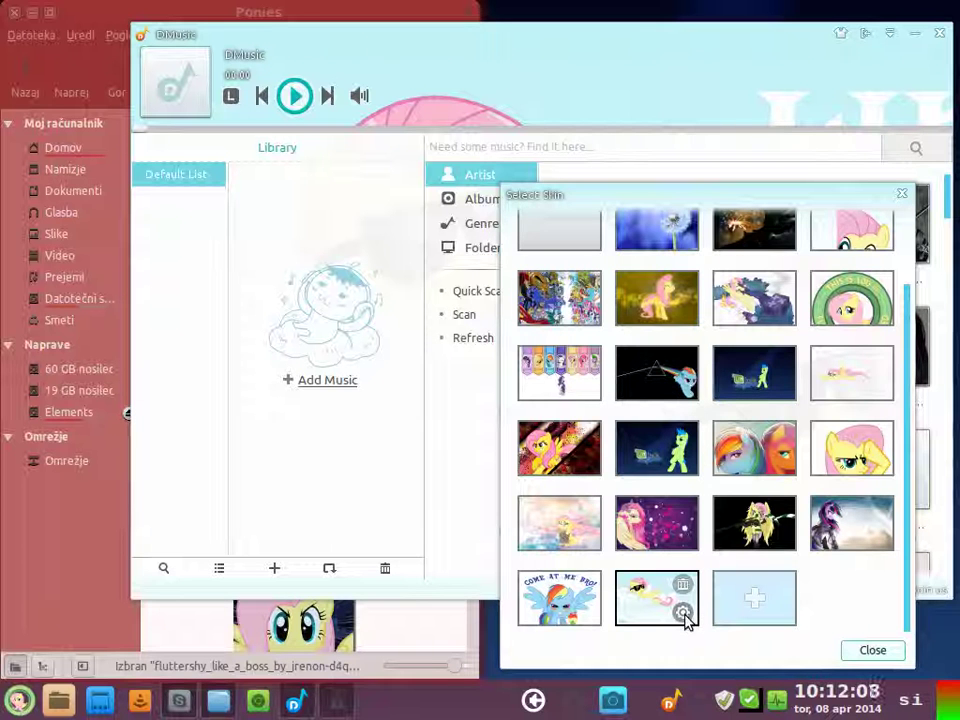
pyautogui.click(683, 613)
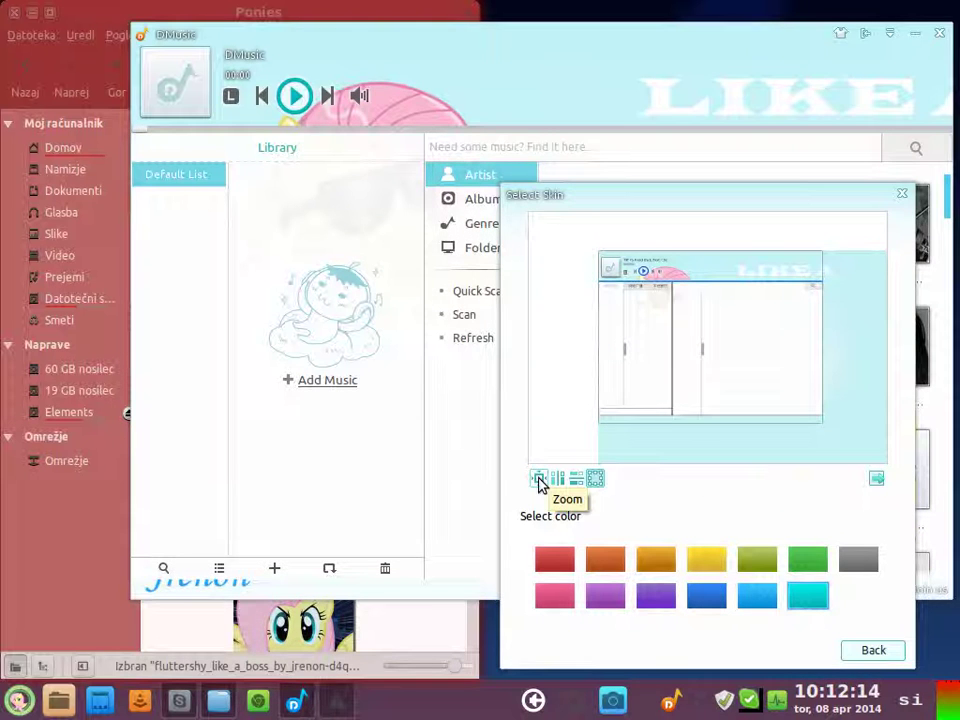
pyautogui.moveTo(774, 338)
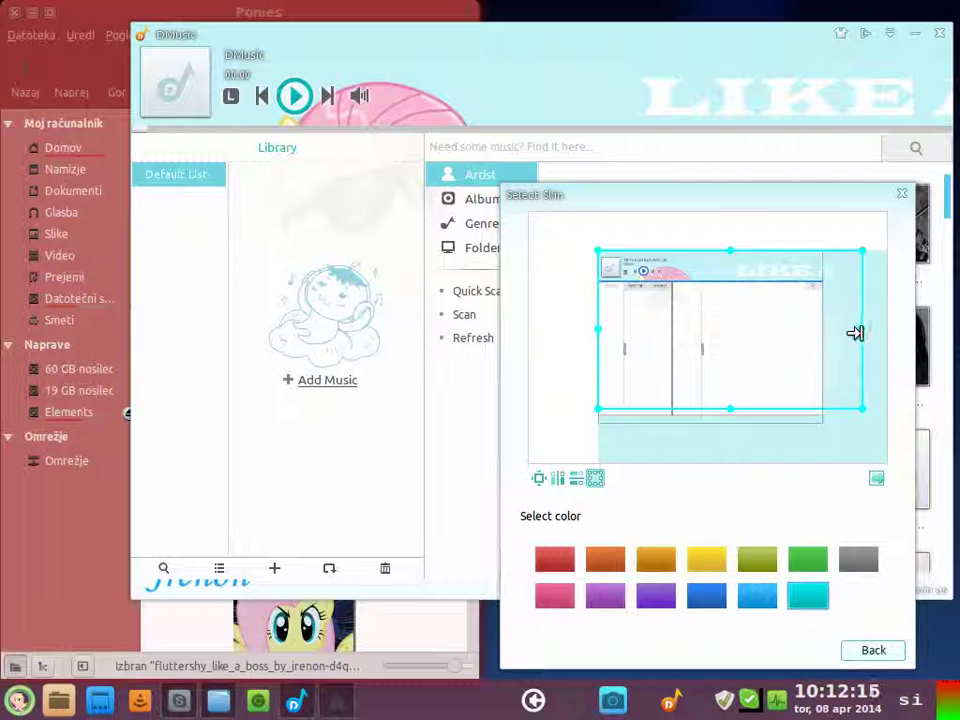
pyautogui.moveTo(855, 333); pyautogui.dragTo(843, 332)
pyautogui.moveTo(805, 328); pyautogui.dragTo(730, 320)
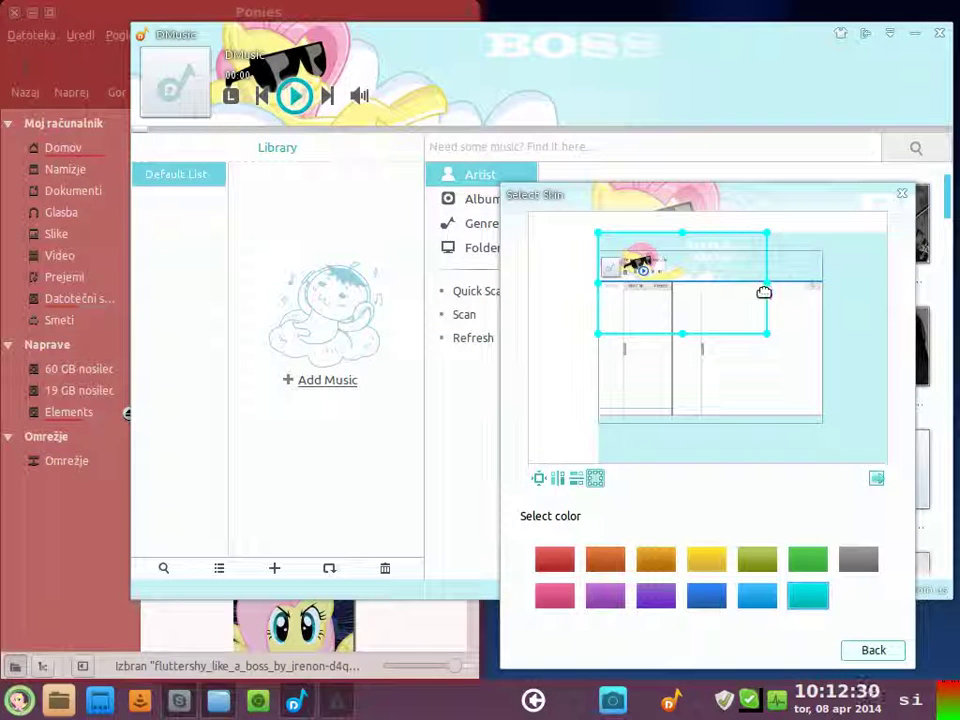
pyautogui.moveTo(764, 287); pyautogui.dragTo(785, 287)
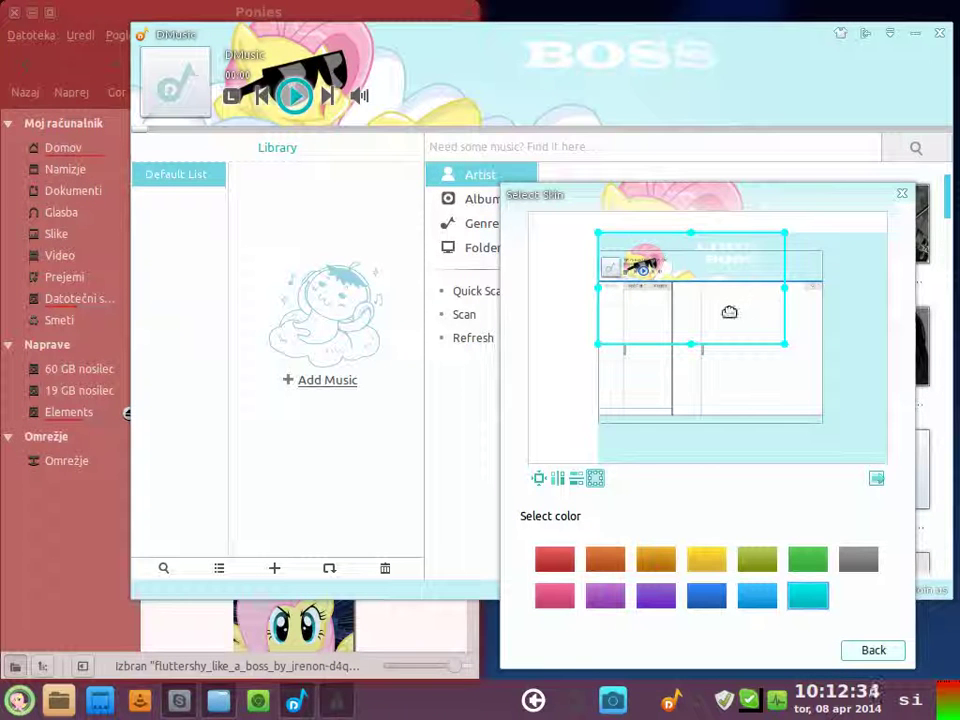
pyautogui.moveTo(729, 312); pyautogui.dragTo(735, 307)
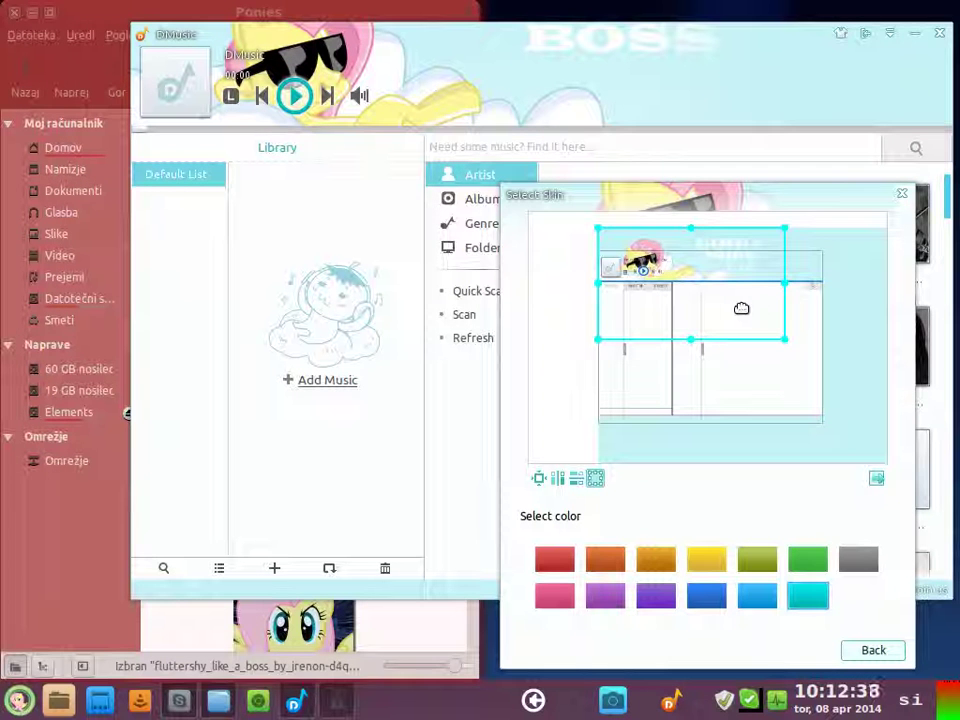
pyautogui.moveTo(780, 281); pyautogui.dragTo(802, 285)
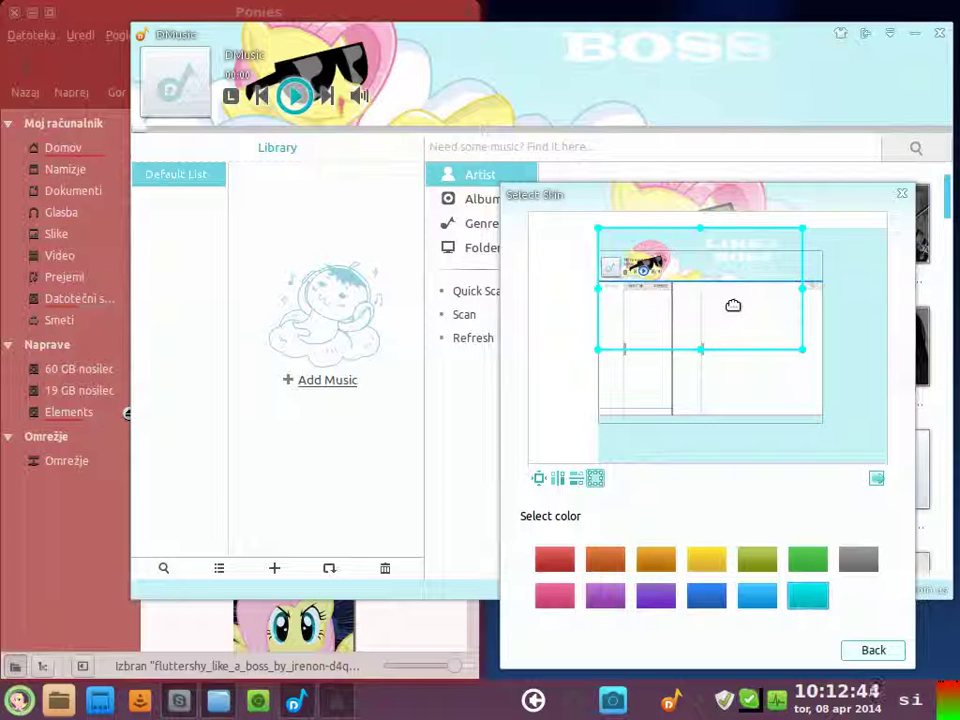
pyautogui.moveTo(733, 307); pyautogui.dragTo(733, 306)
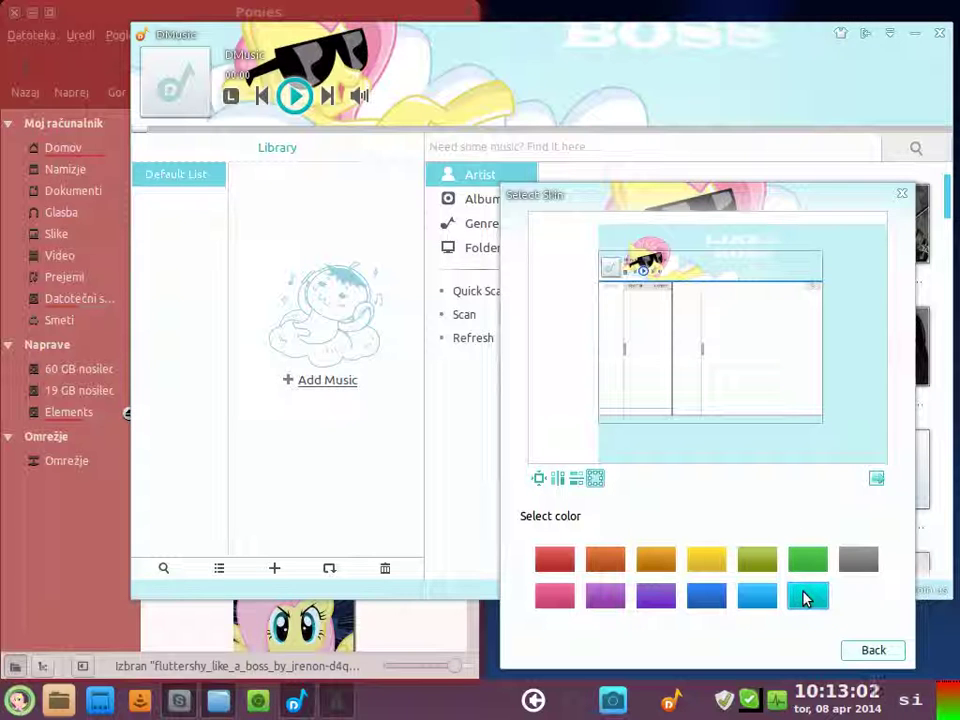
# - Try yellow as the skin's colour, settle on pink, and close the skin selector
pyautogui.click(714, 566)
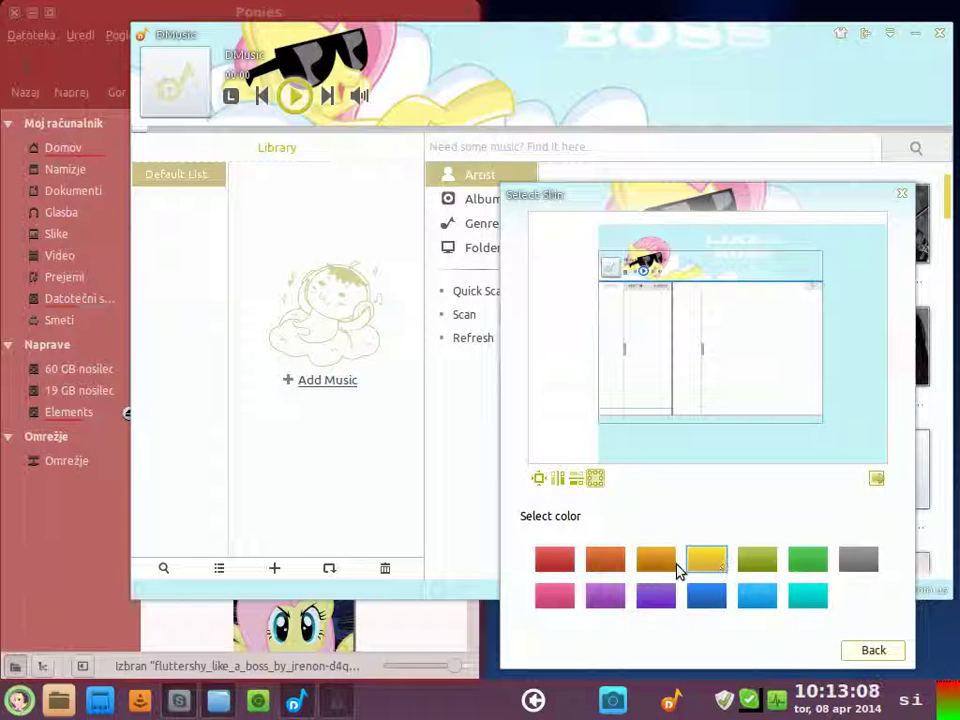
pyautogui.click(556, 597)
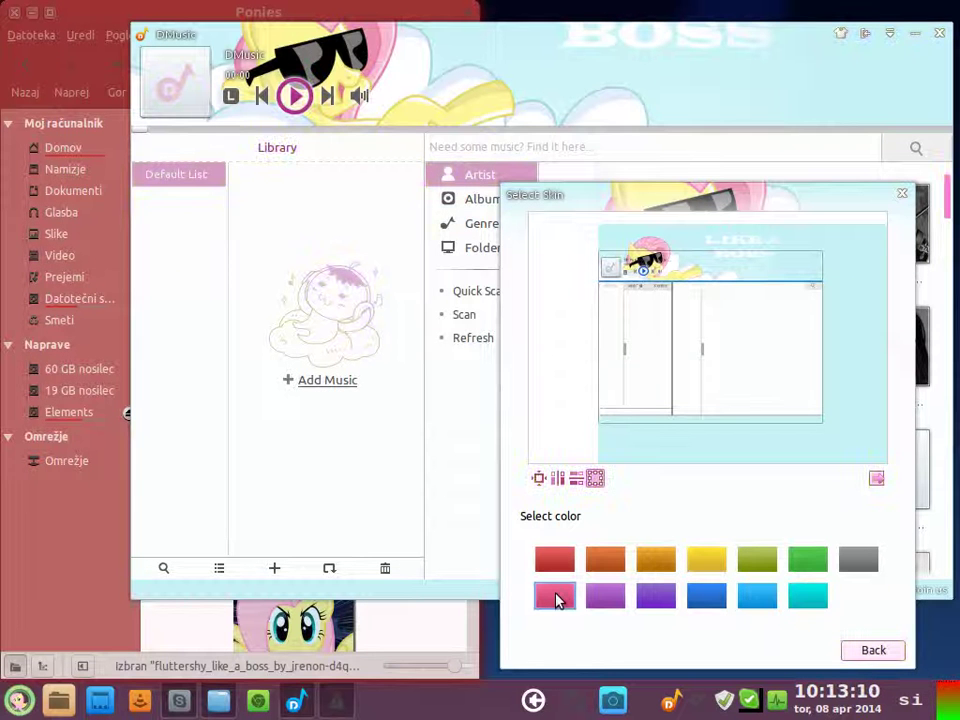
pyautogui.click(872, 652)
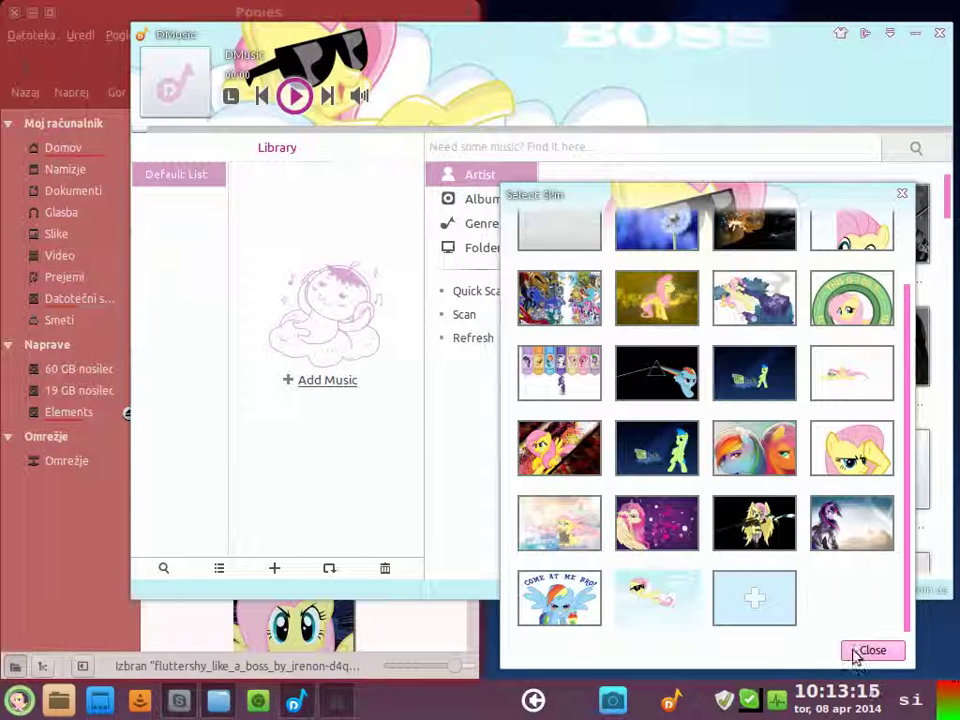
pyautogui.click(856, 653)
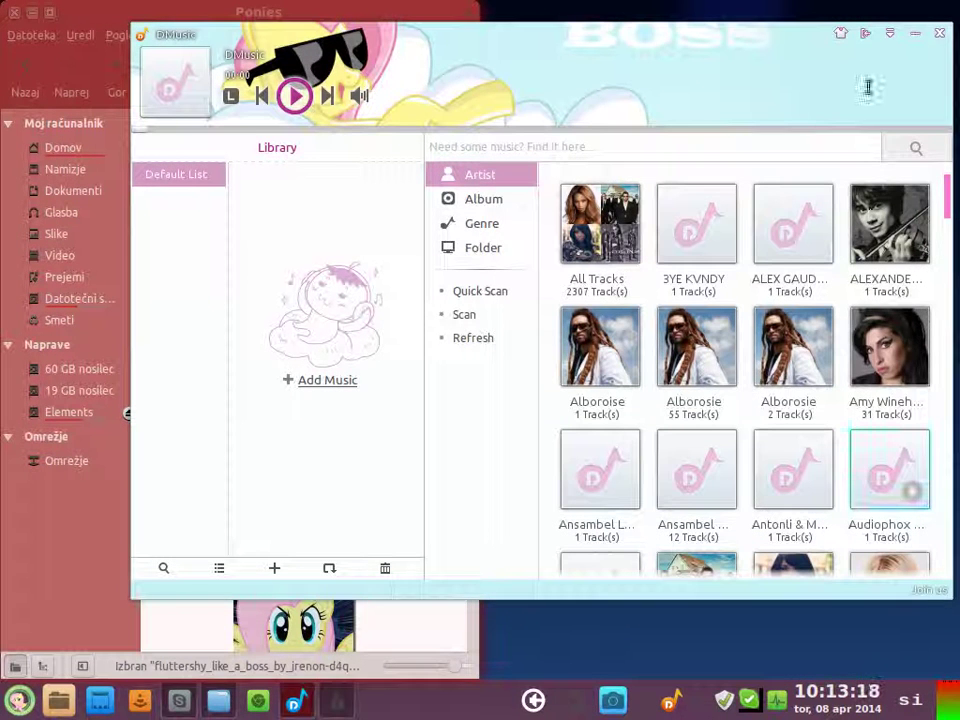
# - Preview the skin with the player collapsed to its compact view, and expand it back to full view
pyautogui.click(865, 35)
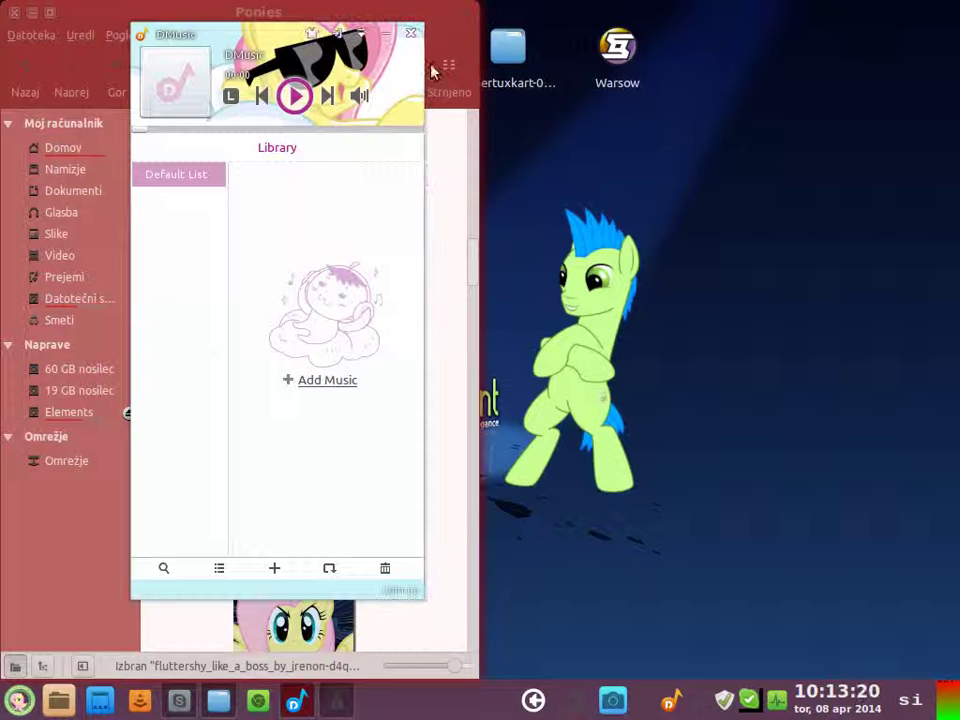
pyautogui.click(338, 36)
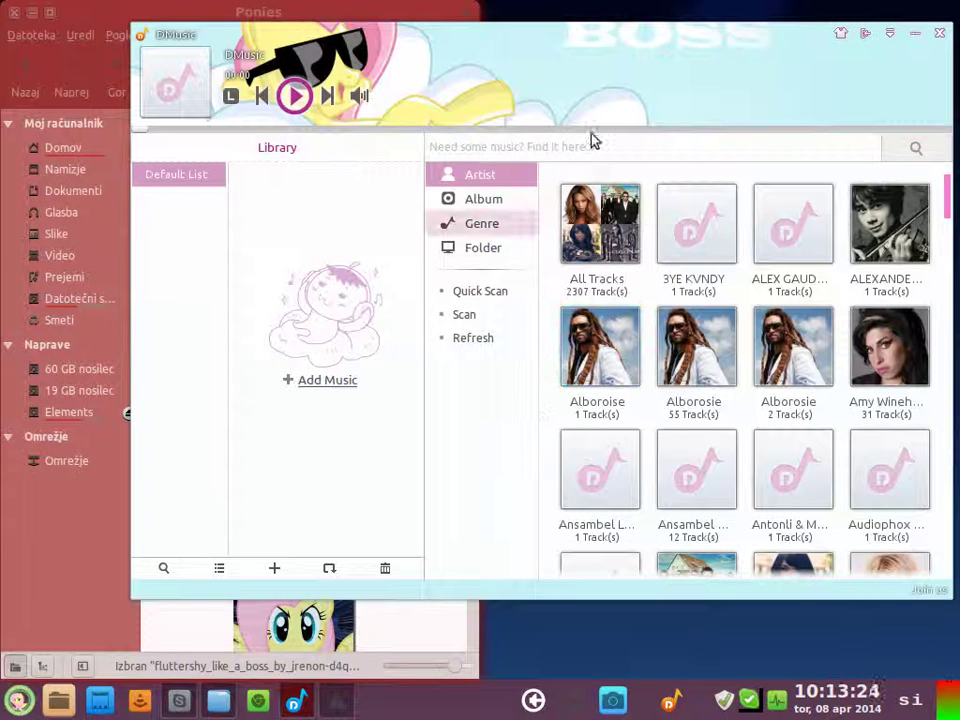
# - Reopen the skin selector and open the wallpapers subfolder of Ponies in the file manager
pyautogui.click(842, 36)
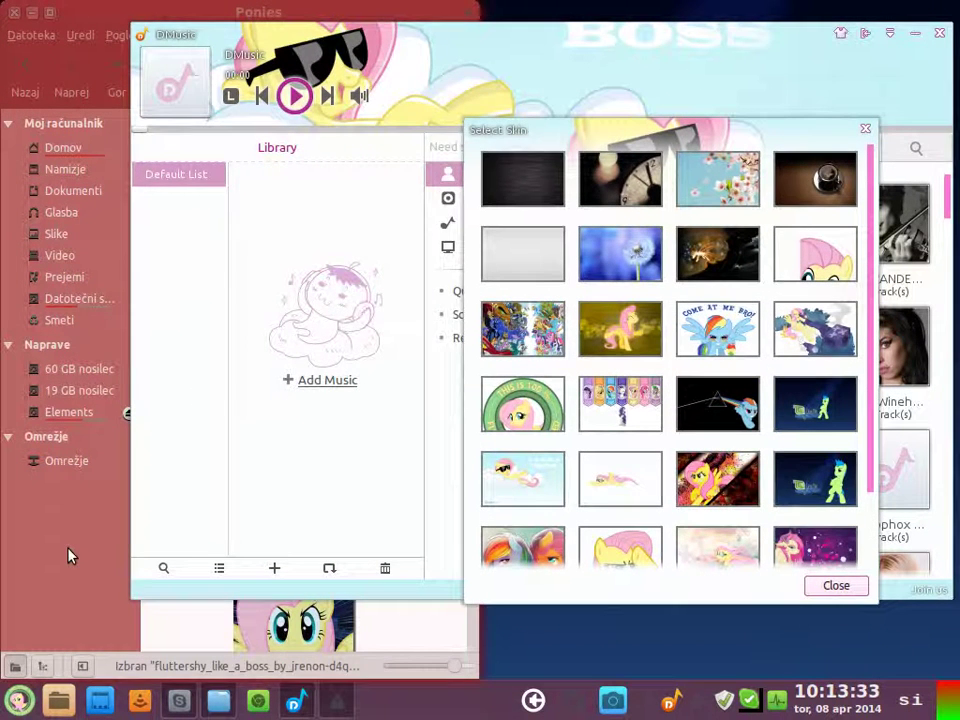
pyautogui.click(68, 548)
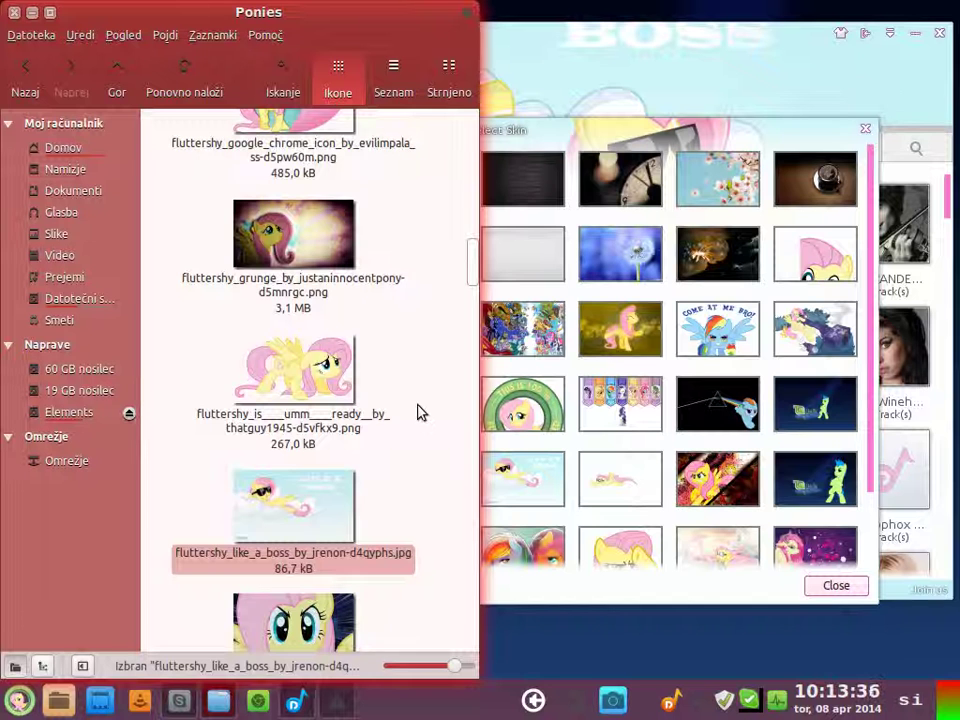
pyautogui.scroll(3, 420, 413)
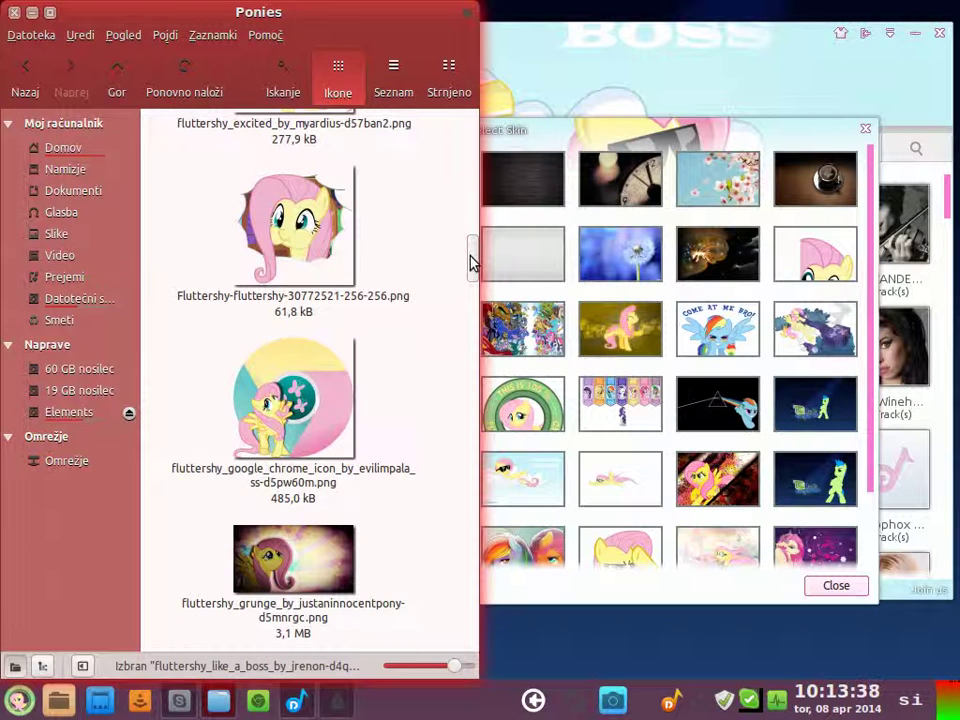
pyautogui.moveTo(470, 257); pyautogui.dragTo(472, 134)
pyautogui.scroll(-5, 373, 225)
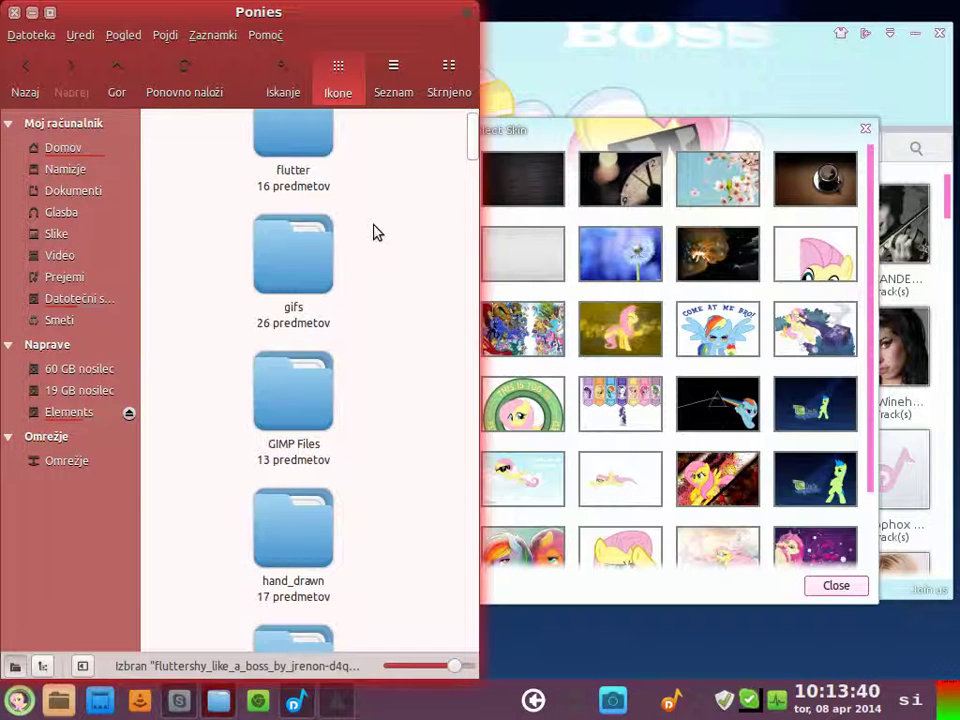
pyautogui.scroll(-1, 375, 232)
pyautogui.scroll(-2, 378, 232)
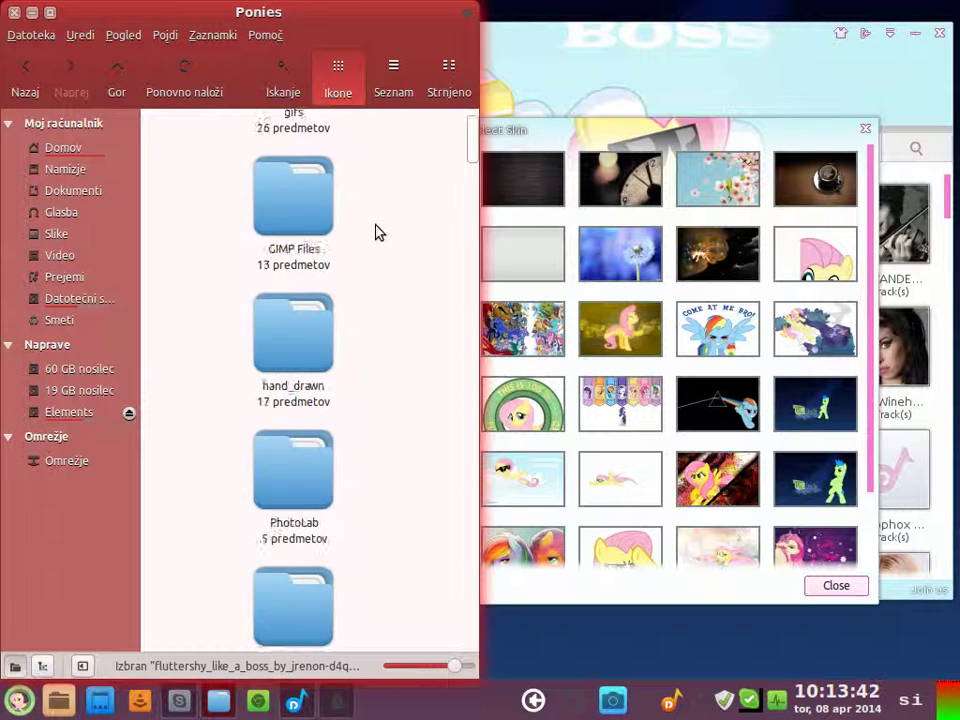
pyautogui.scroll(-2, 377, 232)
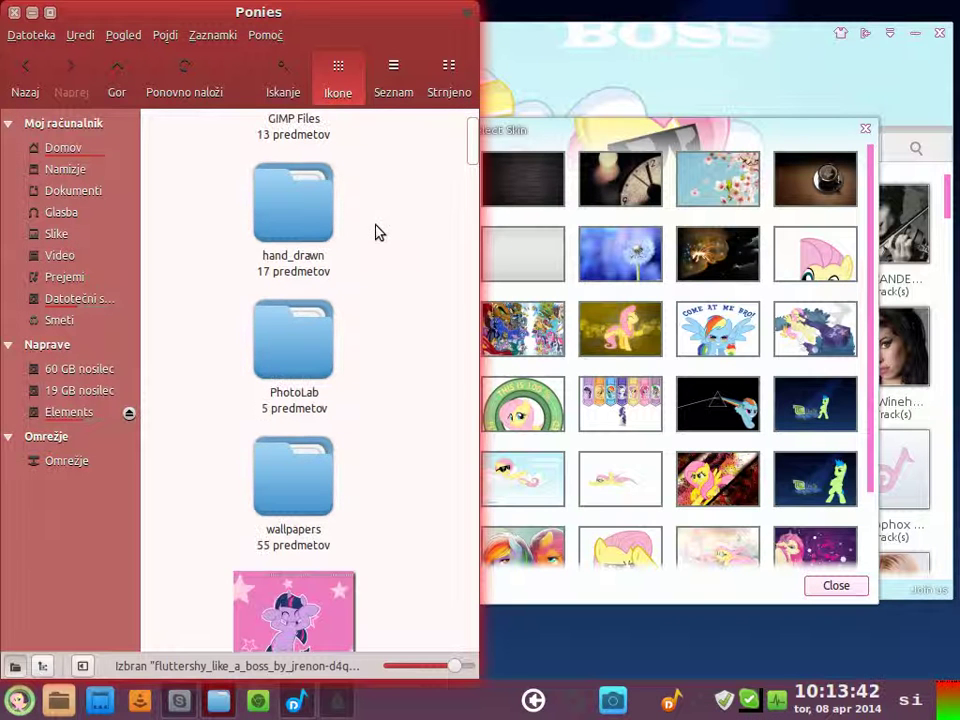
pyautogui.doubleClick(295, 490)
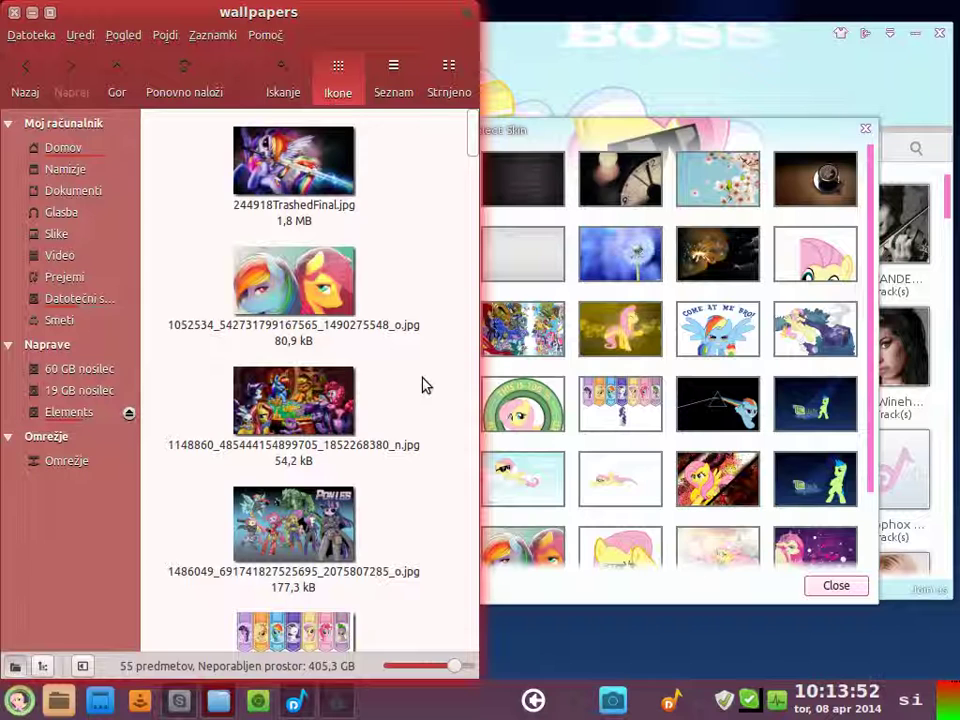
# - Add fluttershy_grunge_by_justaninnocentpony-d5mnrgc.png from the wallpapers folder as a new skin and bring the player and skin selector to the front
pyautogui.scroll(-5, 422, 385)
pyautogui.scroll(-10, 422, 385)
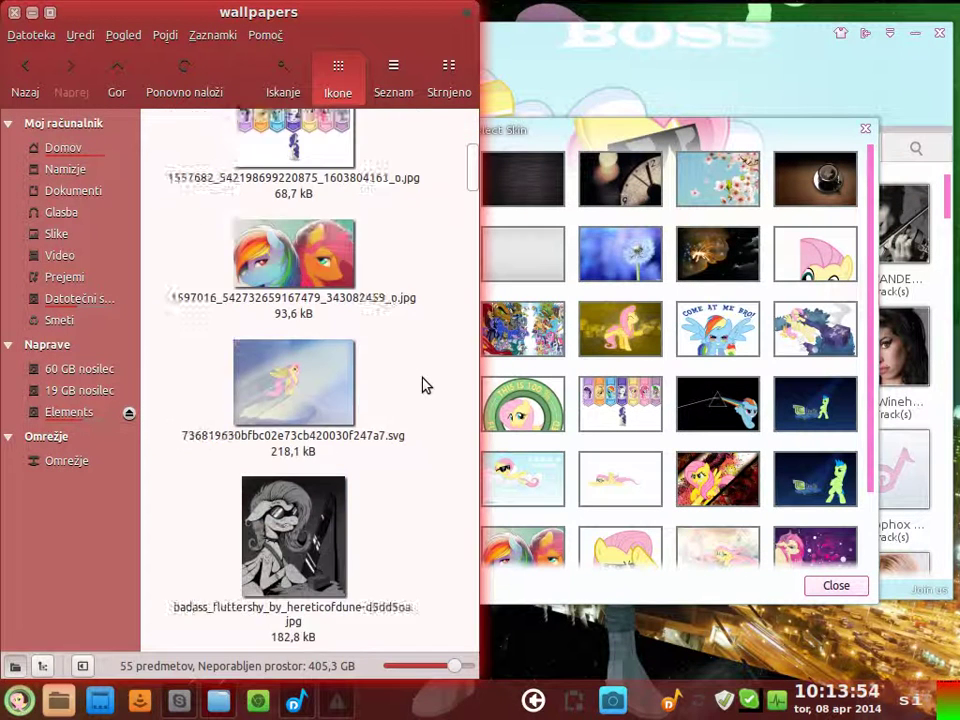
pyautogui.scroll(-8, 422, 385)
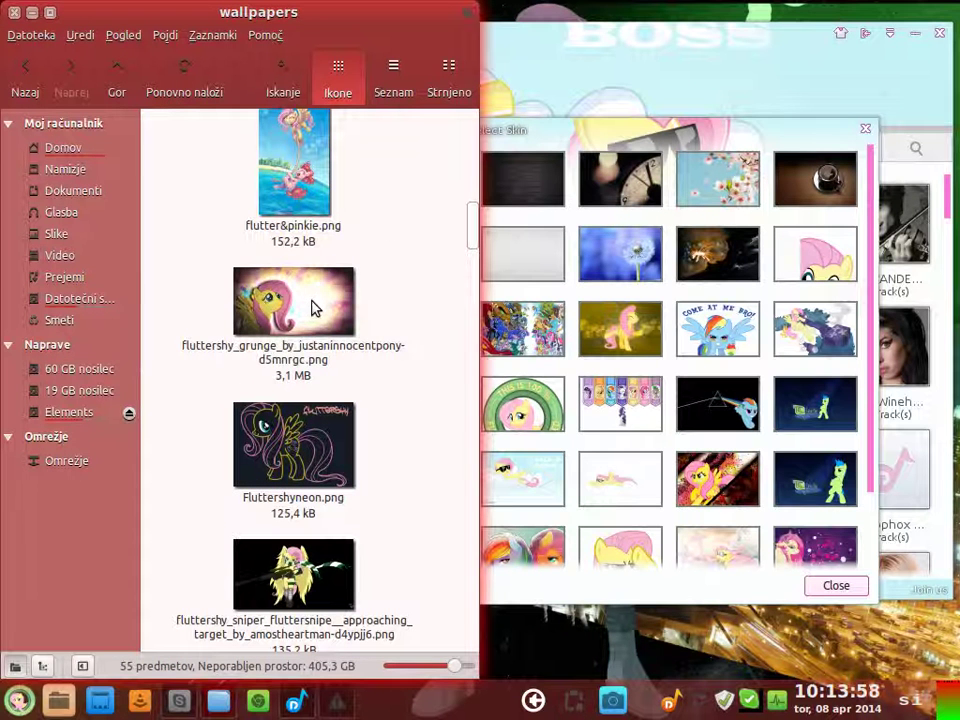
pyautogui.moveTo(312, 308); pyautogui.dragTo(645, 441)
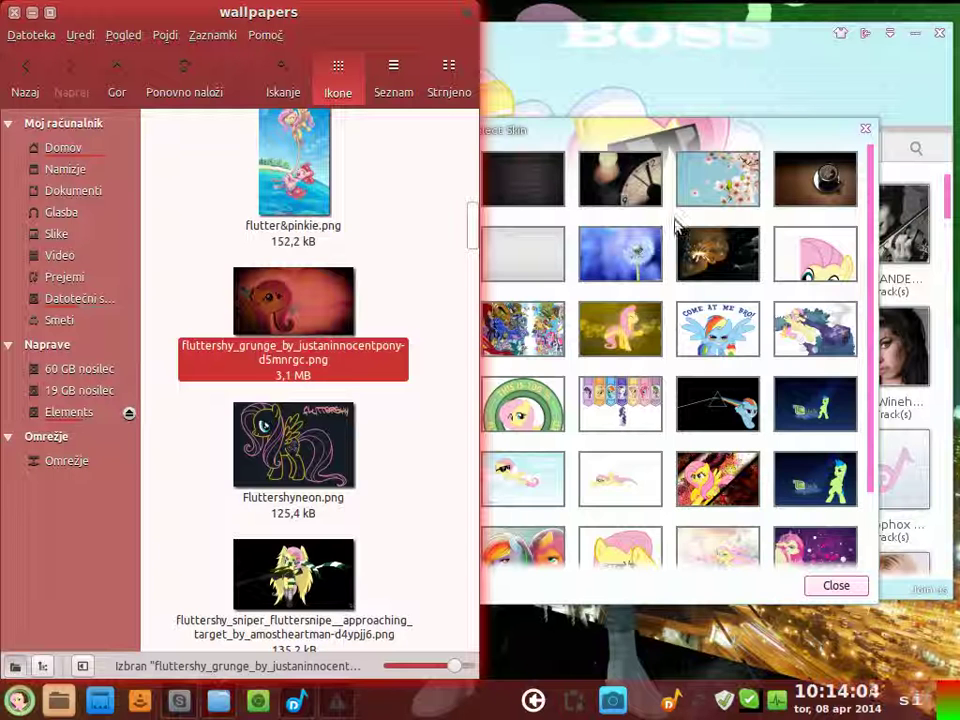
pyautogui.click(658, 146)
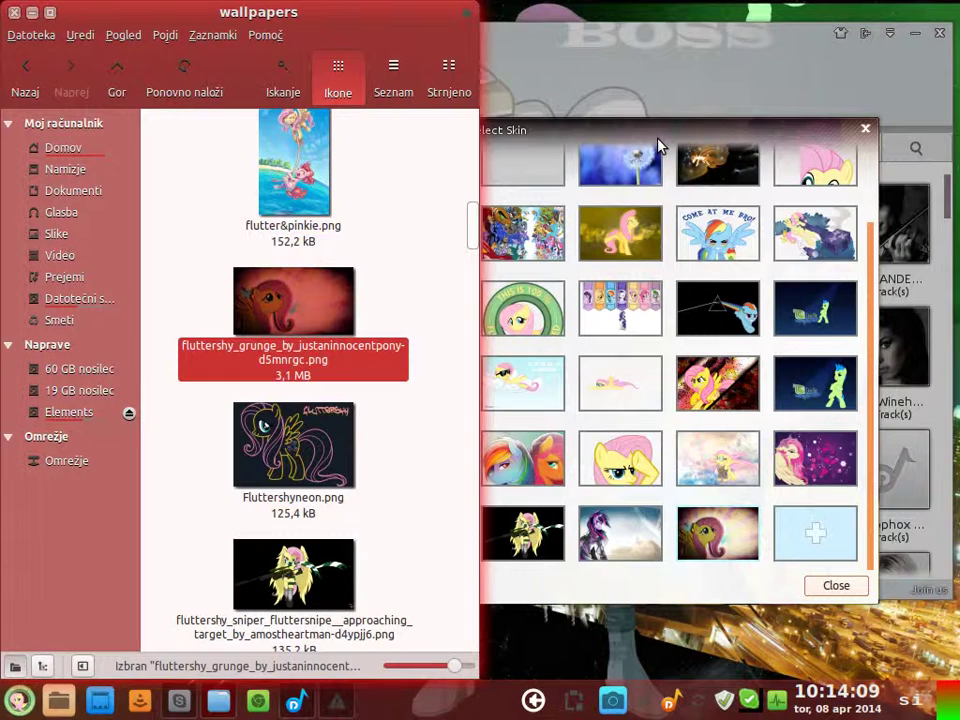
pyautogui.moveTo(657, 135); pyautogui.dragTo(705, 140)
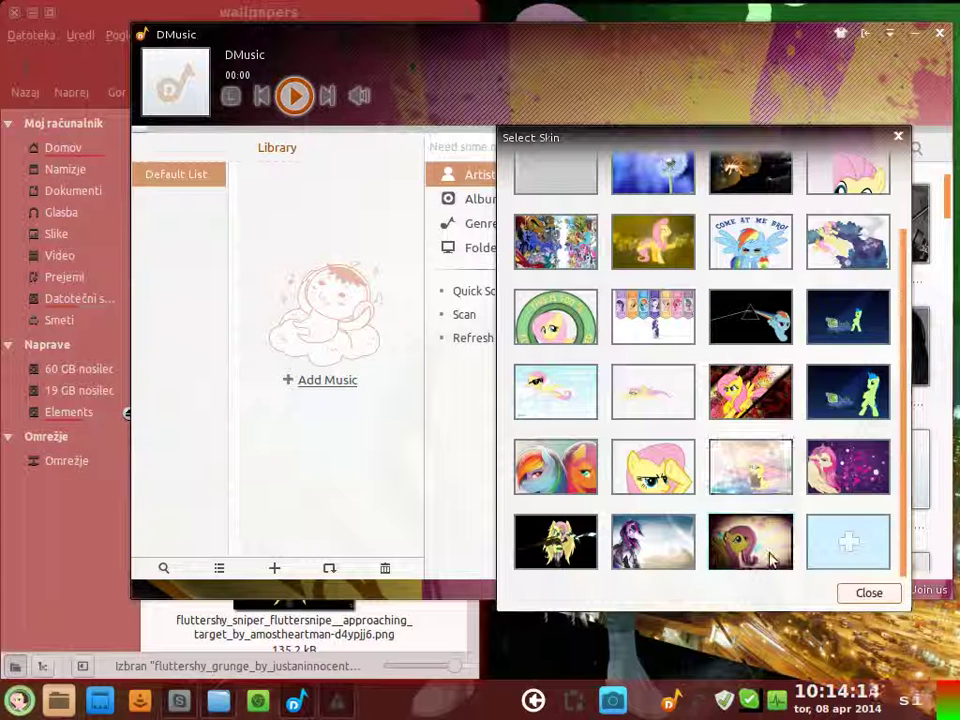
# - Open the new fluttershy_grunge skin for editing and scale its image to fit the player window
pyautogui.moveTo(780, 559)
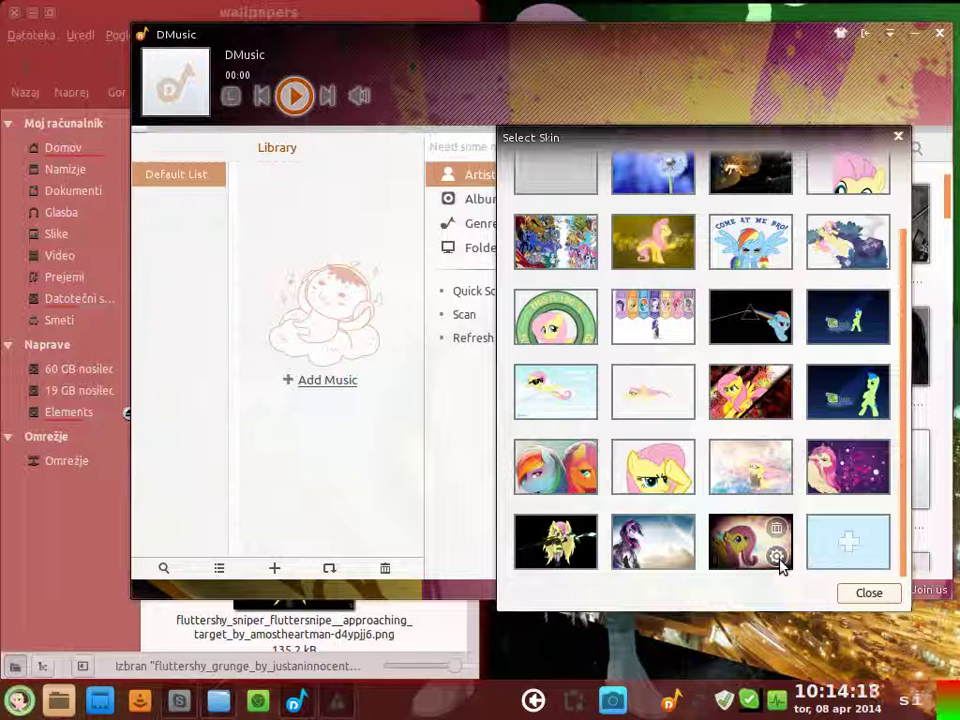
pyautogui.click(777, 557)
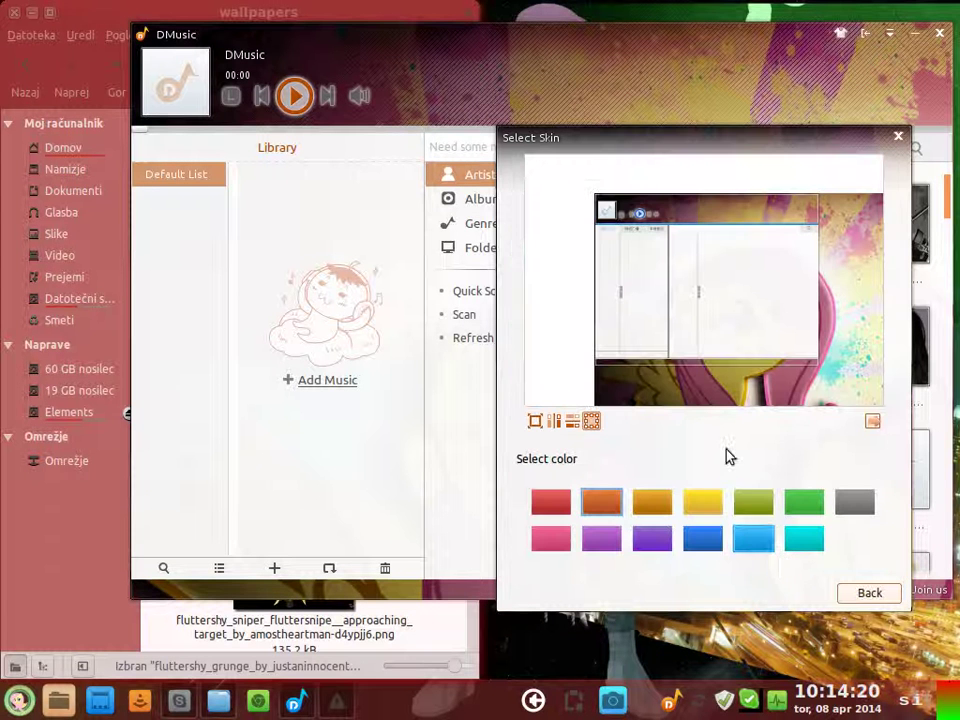
pyautogui.click(535, 426)
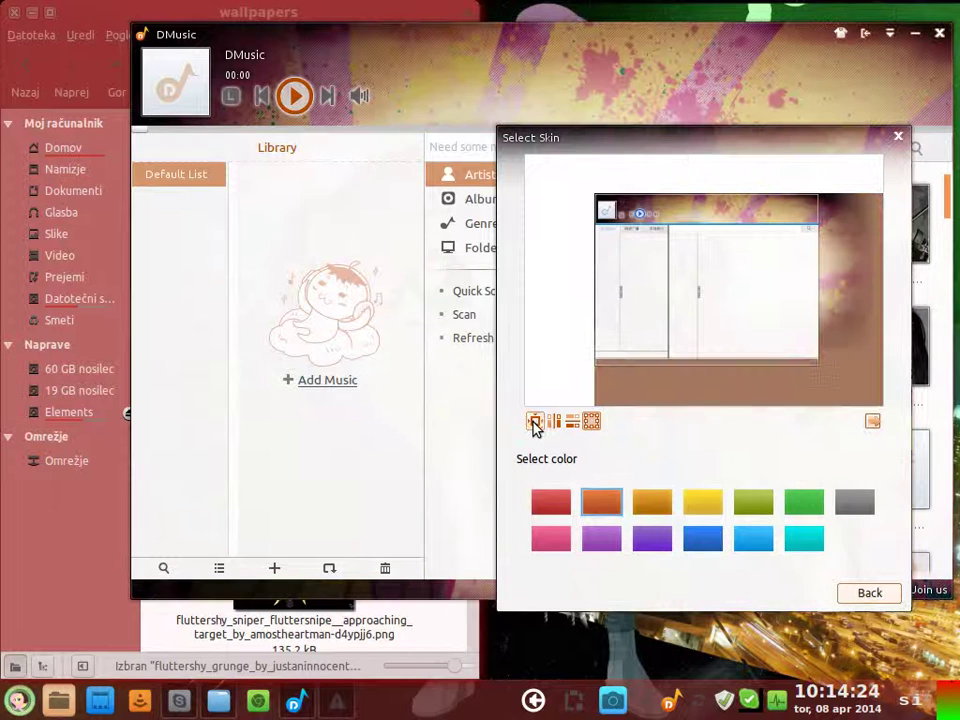
# - Resize and move the skin image so the pony's face fills the player's header beside the playback controls
pyautogui.moveTo(667, 298)
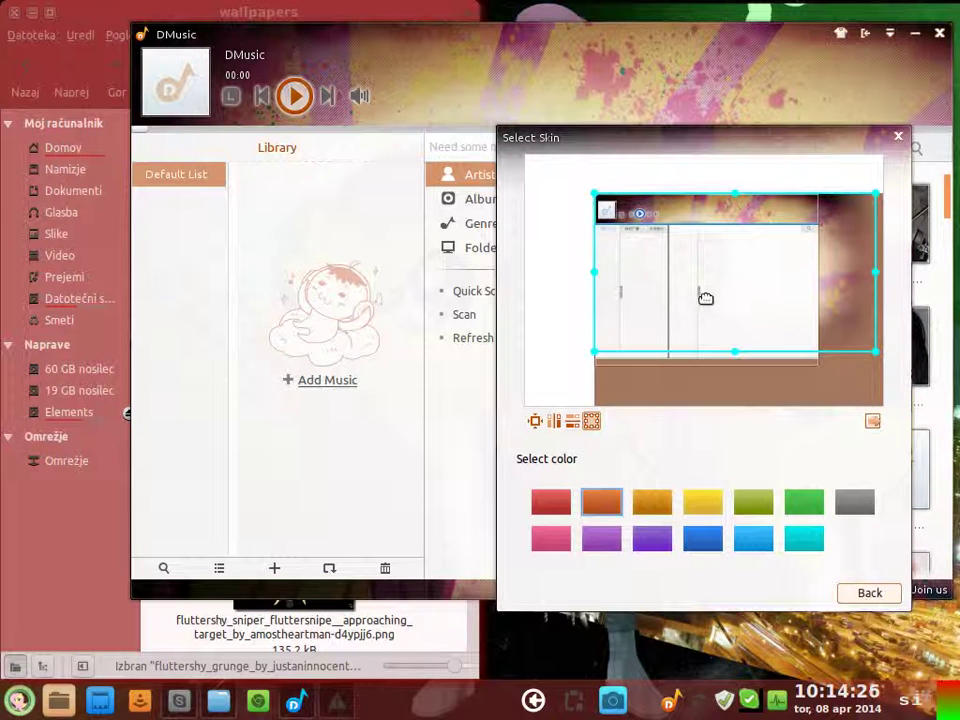
pyautogui.moveTo(703, 296); pyautogui.dragTo(817, 226)
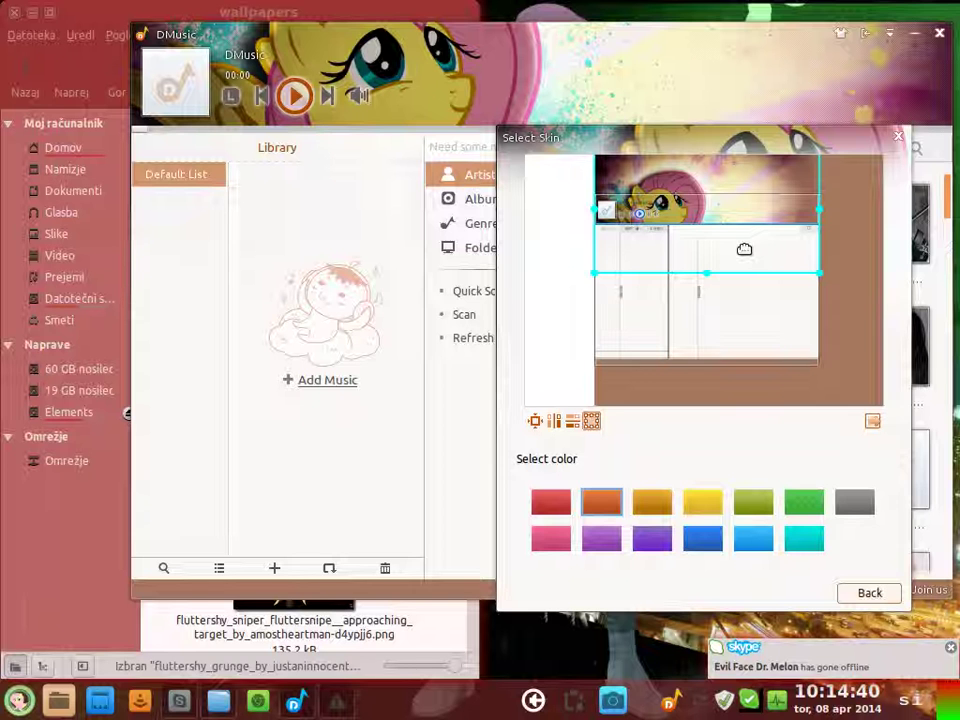
pyautogui.moveTo(739, 236); pyautogui.dragTo(734, 230)
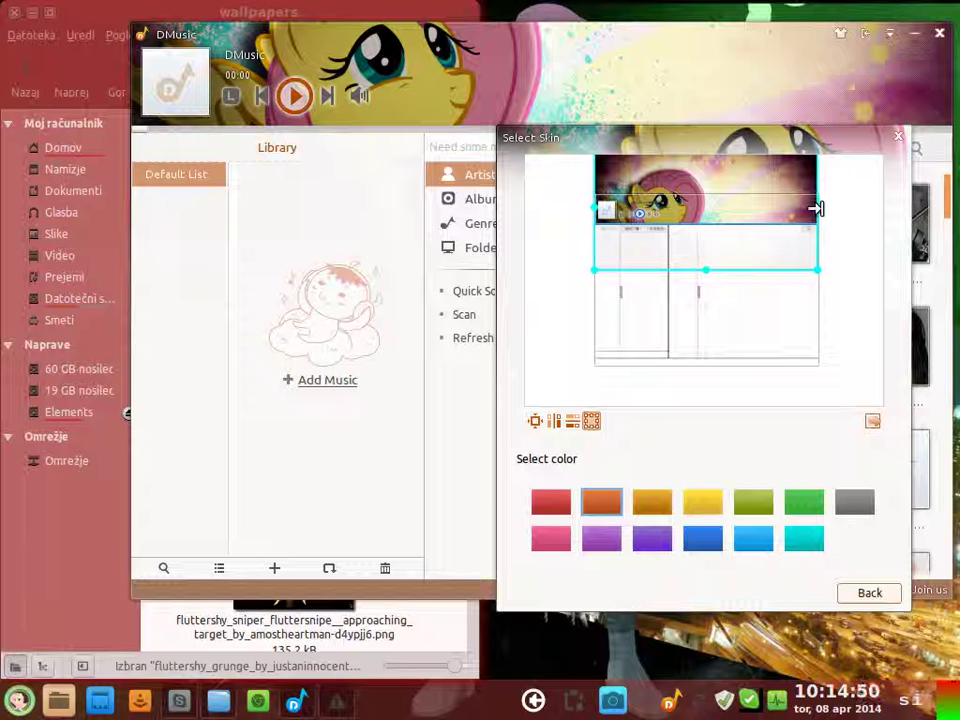
pyautogui.moveTo(817, 210); pyautogui.dragTo(818, 210)
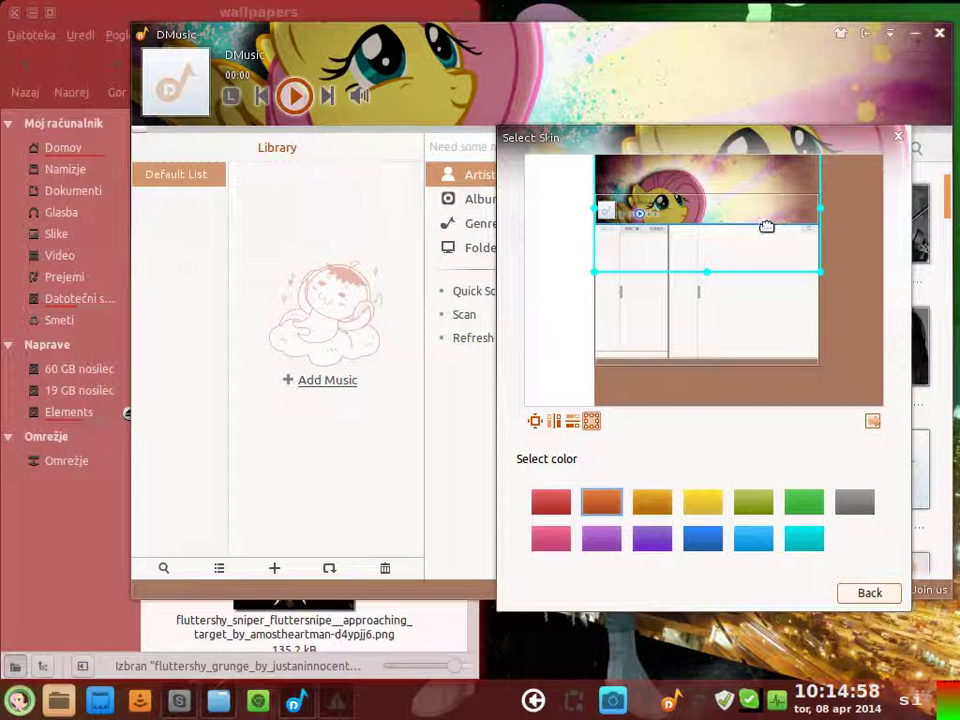
pyautogui.moveTo(767, 227); pyautogui.dragTo(822, 208)
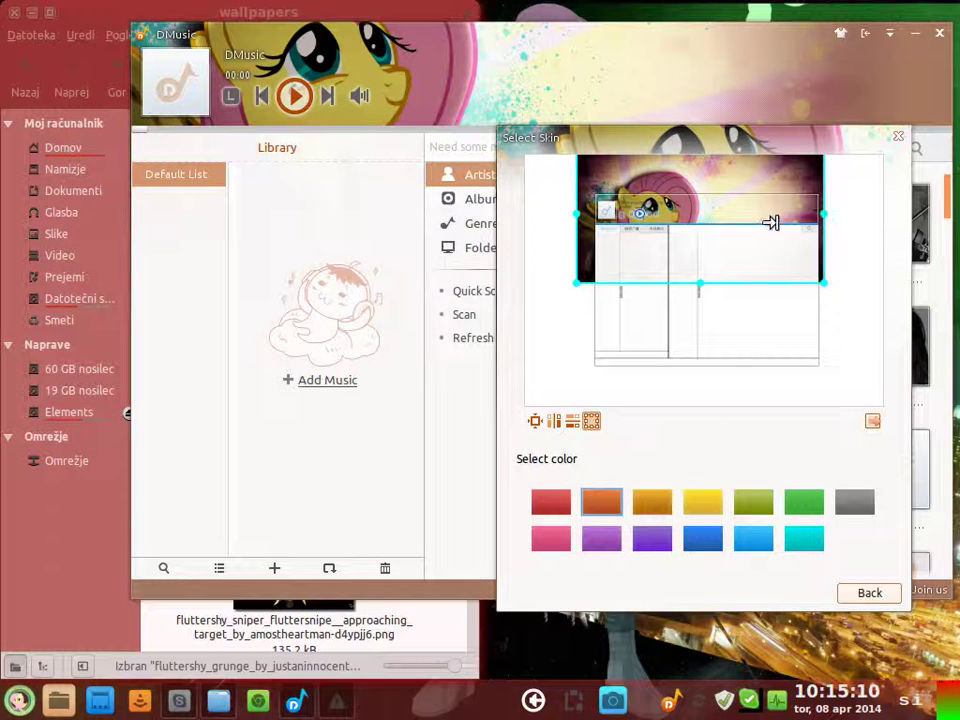
pyautogui.moveTo(766, 228); pyautogui.dragTo(766, 224)
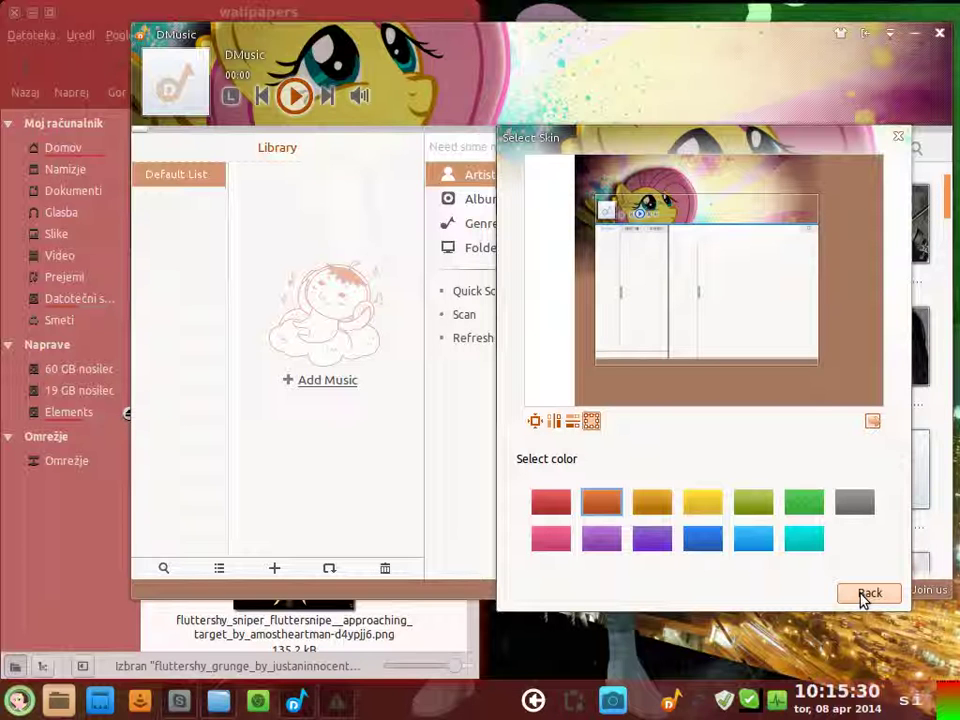
# - Try light purple as the skin's colour, settle on pink, and leave the skin selector
pyautogui.click(551, 541)
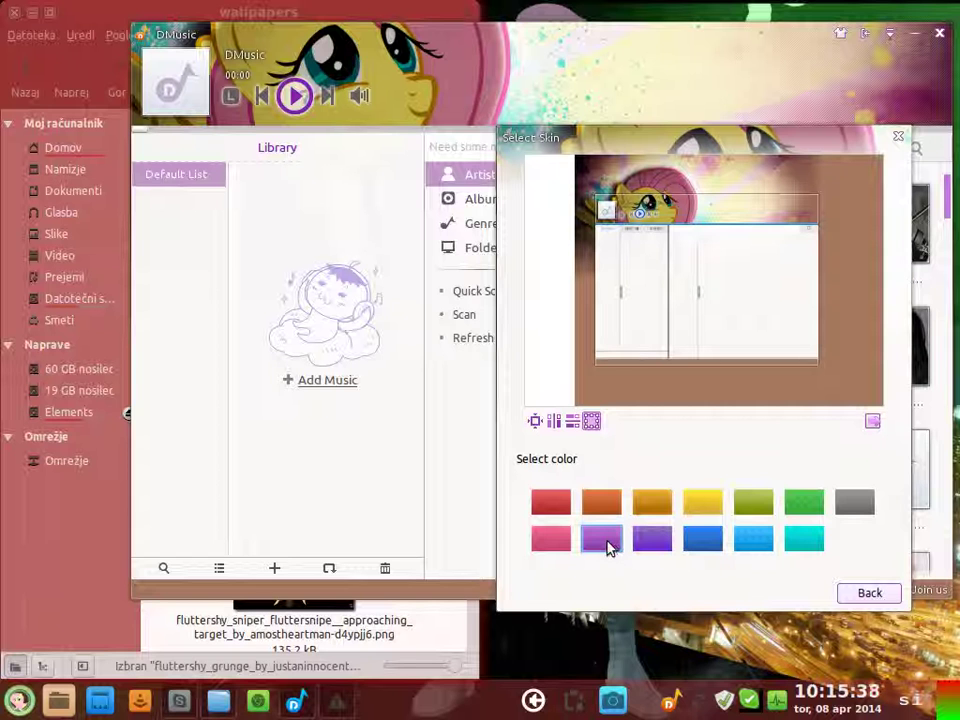
pyautogui.click(556, 546)
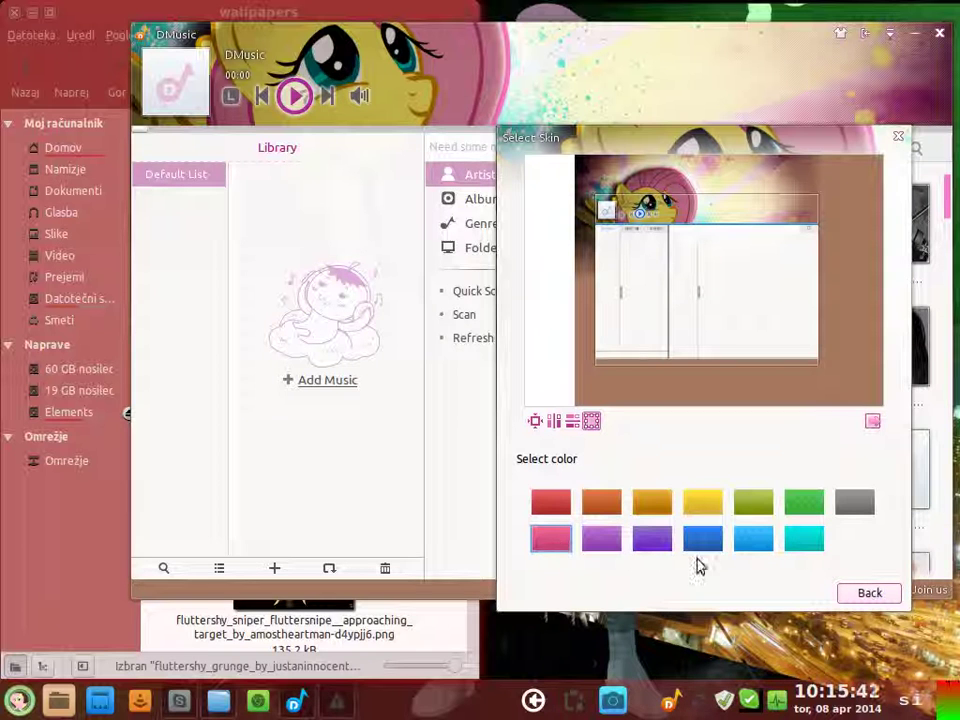
pyautogui.click(862, 595)
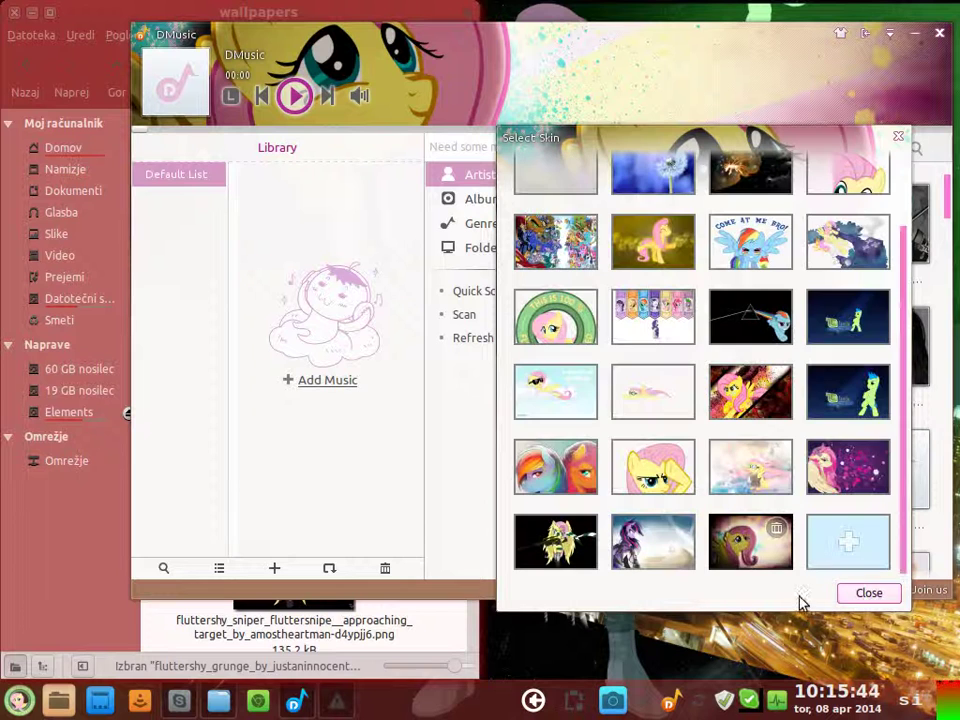
pyautogui.click(878, 596)
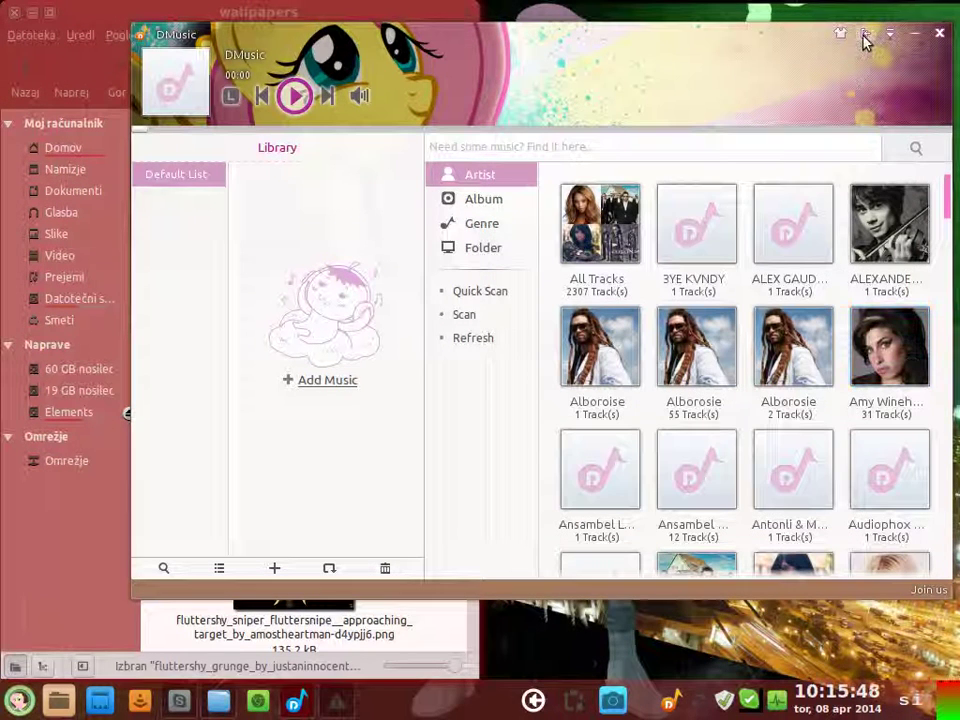
# - Collapse the player to its compact view beside the file manager and reopen the skin selector
pyautogui.click(865, 37)
pyautogui.moveTo(281, 36); pyautogui.dragTo(773, 57)
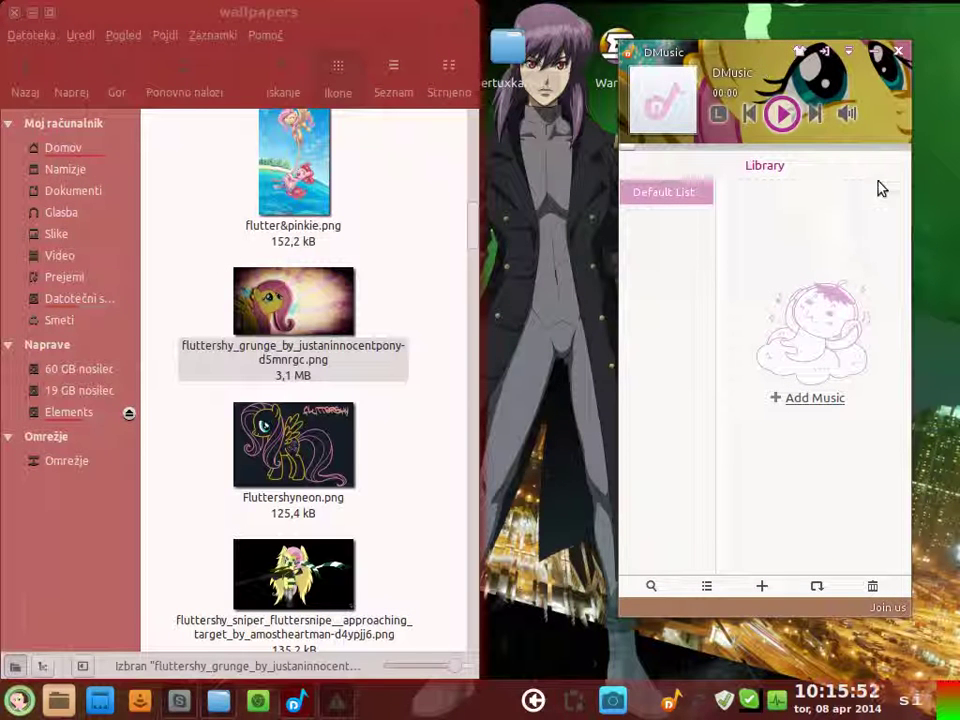
pyautogui.click(797, 54)
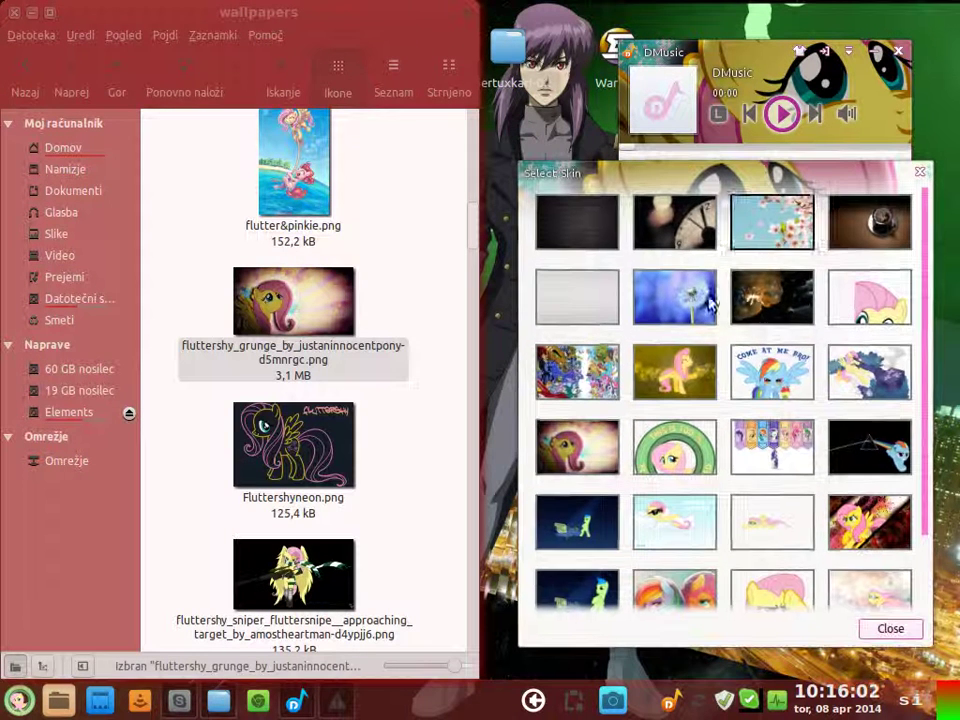
# - Try the custom skins in turn: yellow pony, "Come at me bro", cropped pink-maned pony, pony with dark blue clouds, and crowded group
pyautogui.click(688, 373)
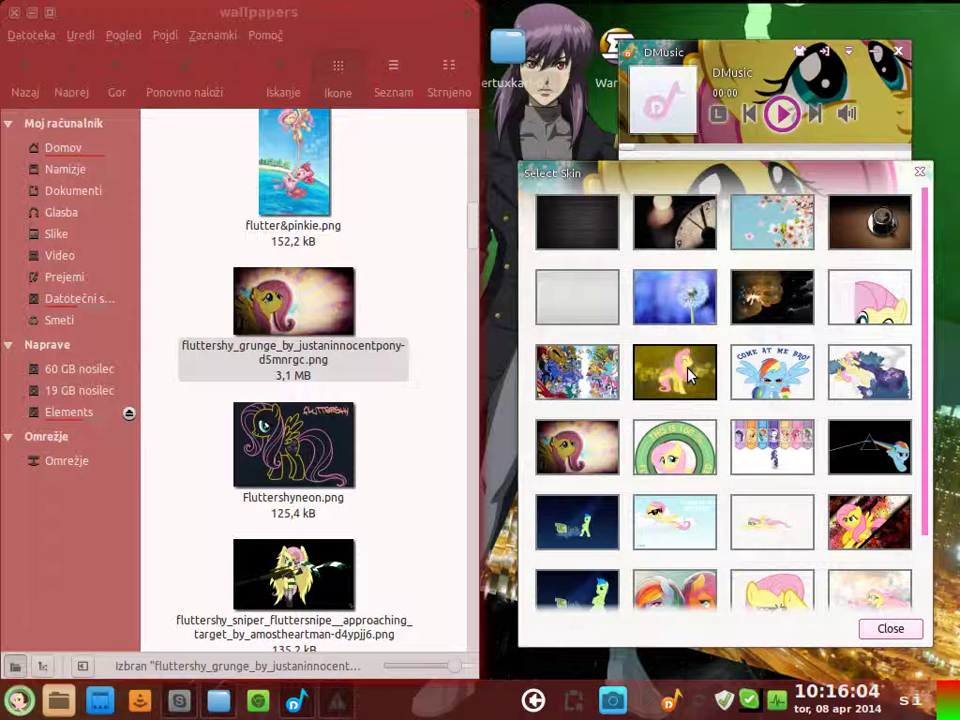
pyautogui.click(756, 372)
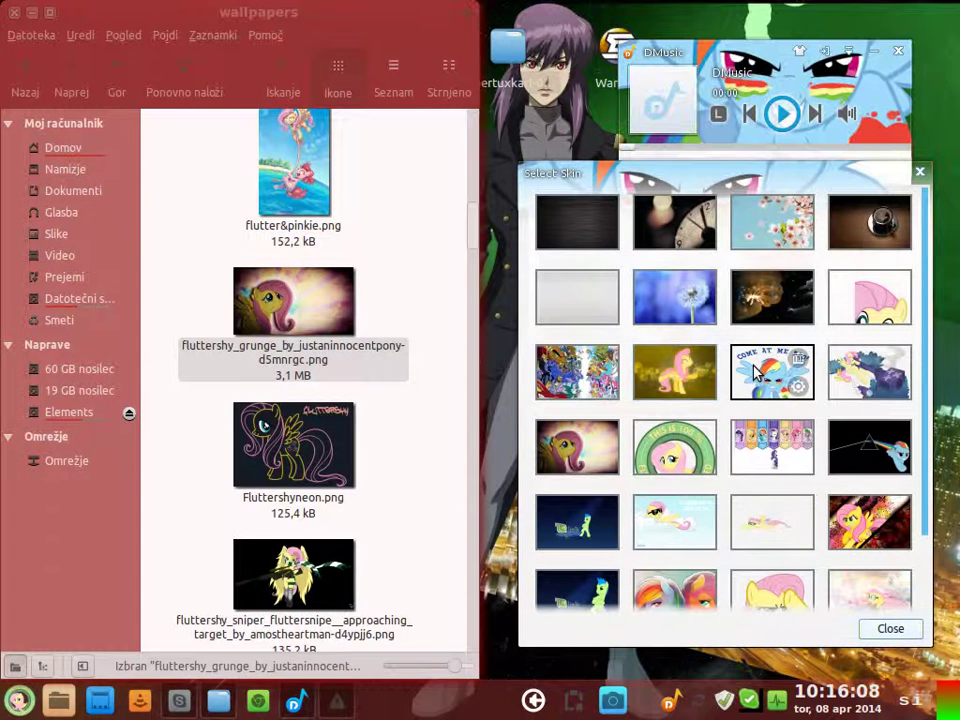
pyautogui.click(870, 305)
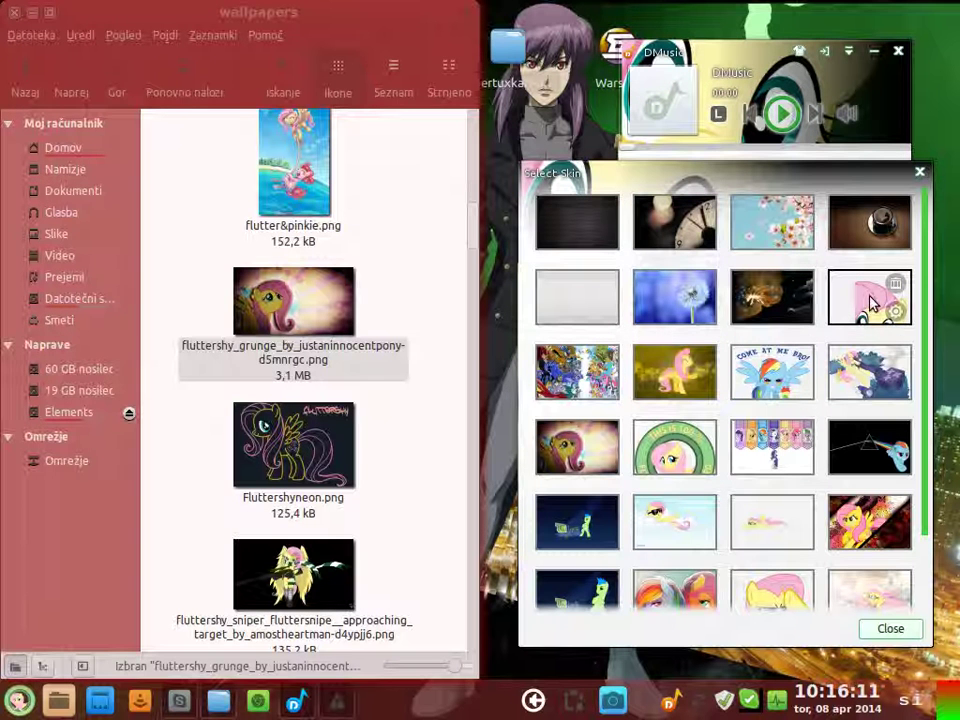
pyautogui.click(872, 373)
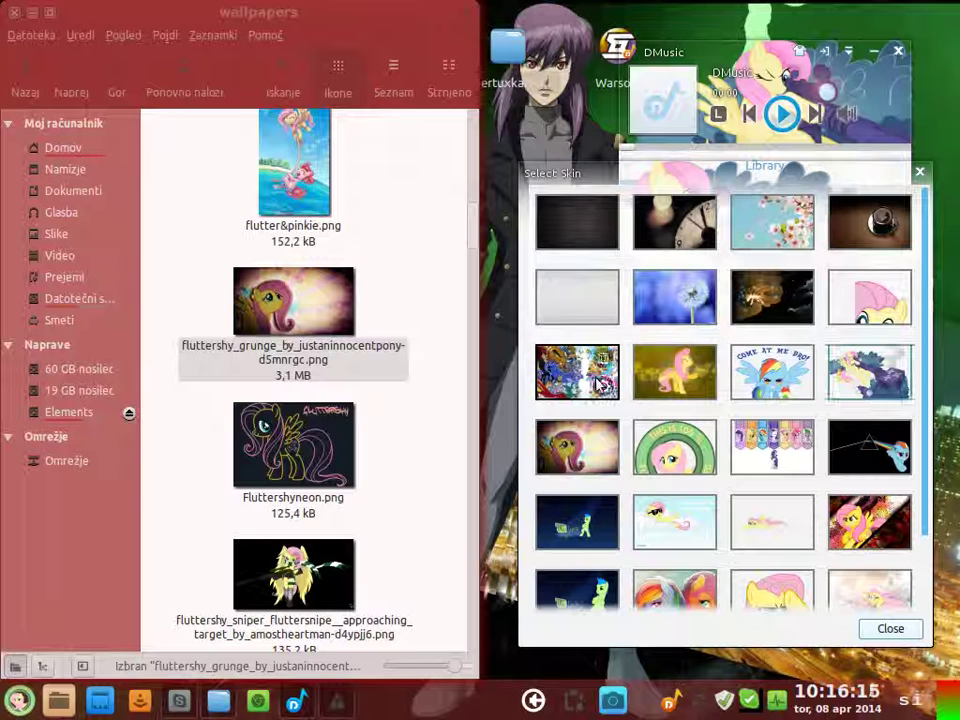
pyautogui.moveTo(597, 384)
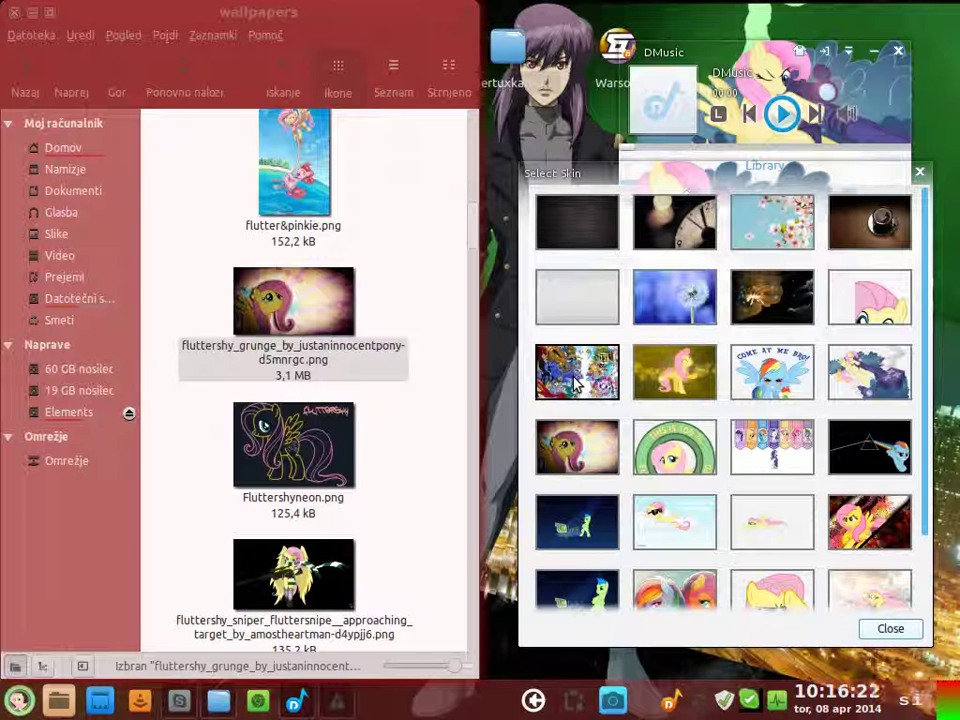
pyautogui.click(576, 382)
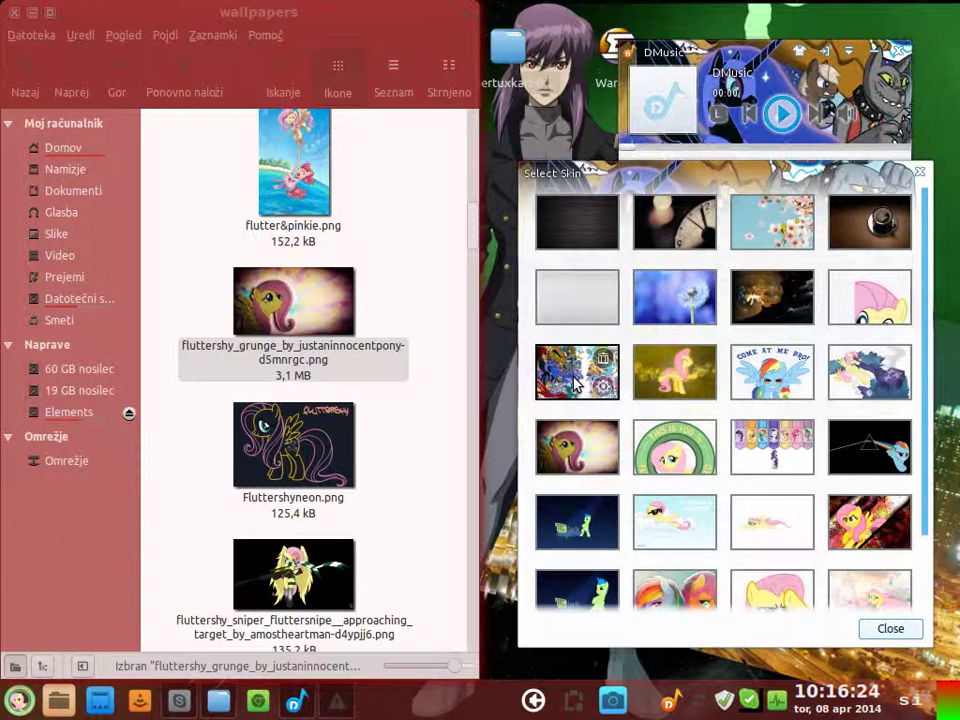
# - Try the grunge, green ring, character banners, black prism, sunglasses, white flying pony and red-and-black grunge skins in turn
pyautogui.click(574, 455)
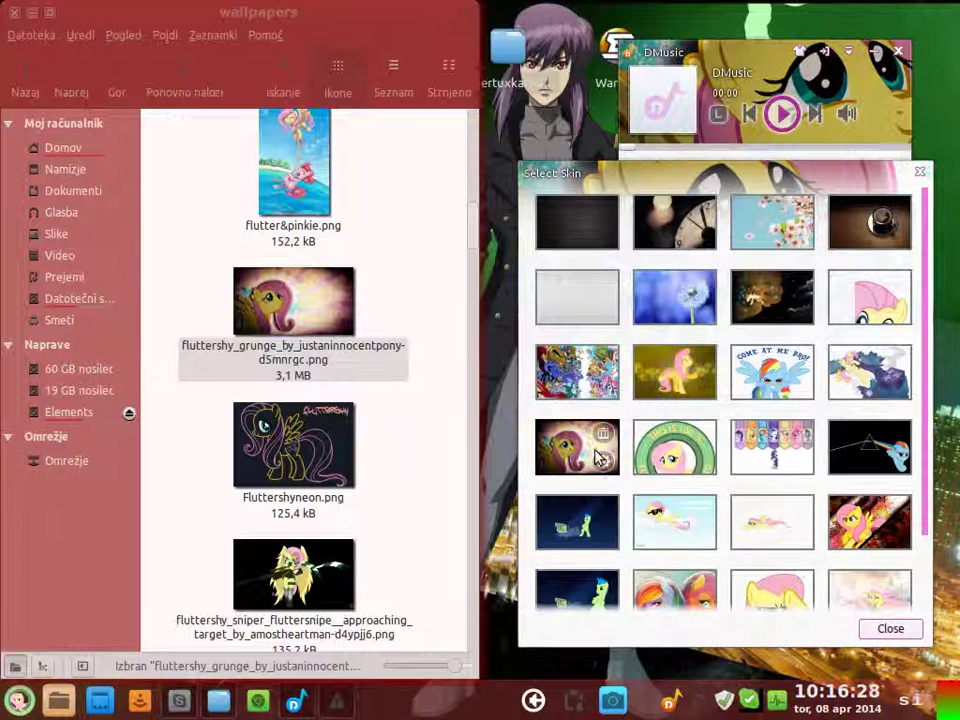
pyautogui.click(660, 455)
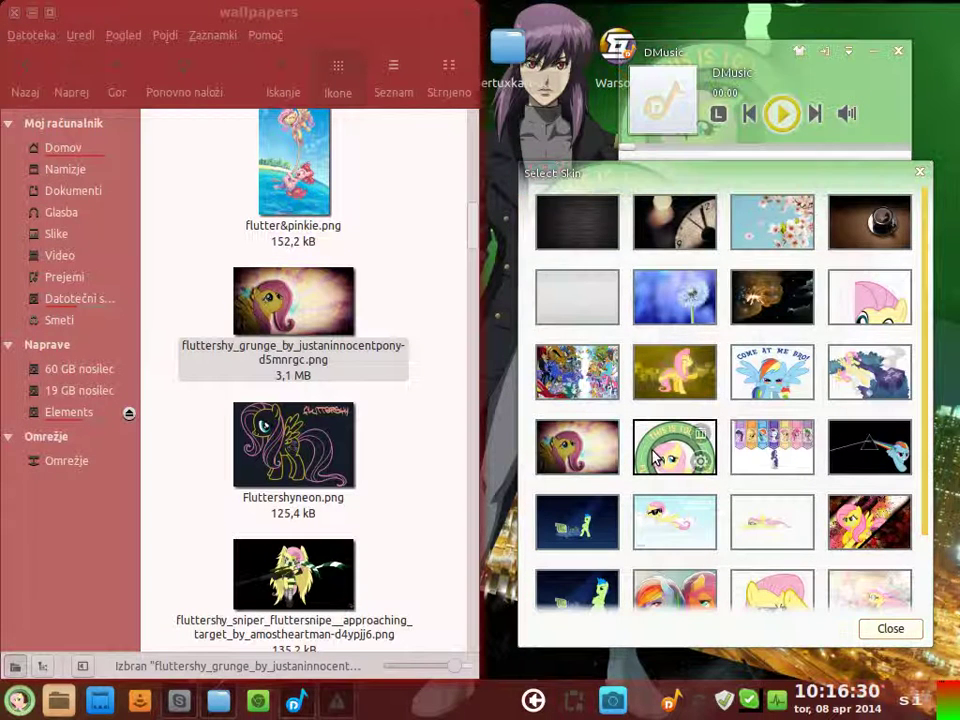
pyautogui.click(781, 453)
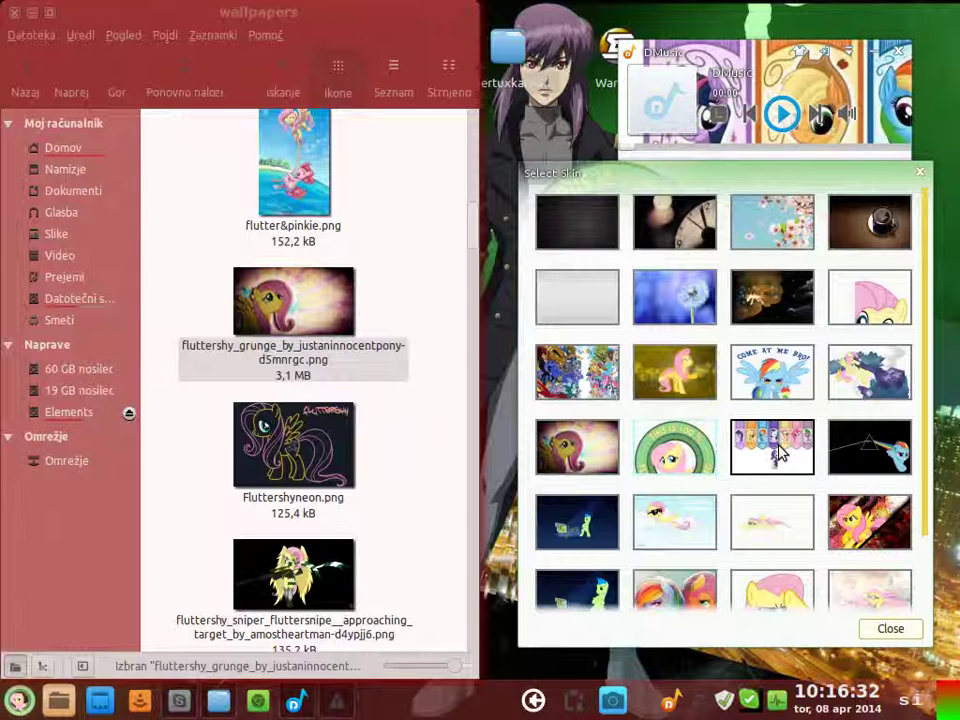
pyautogui.click(848, 453)
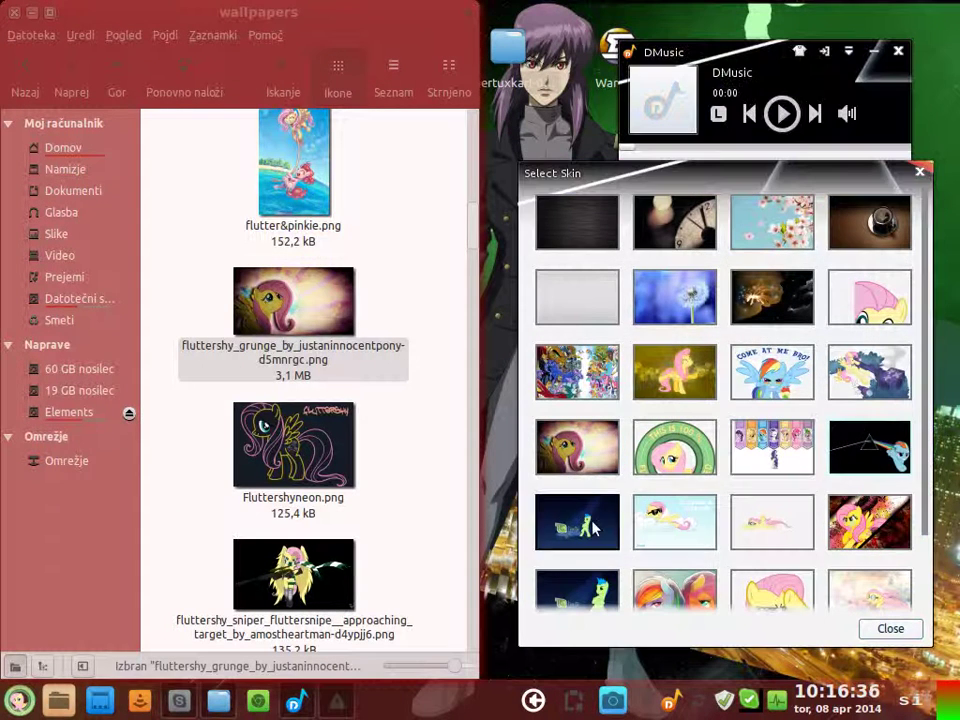
pyautogui.click(646, 531)
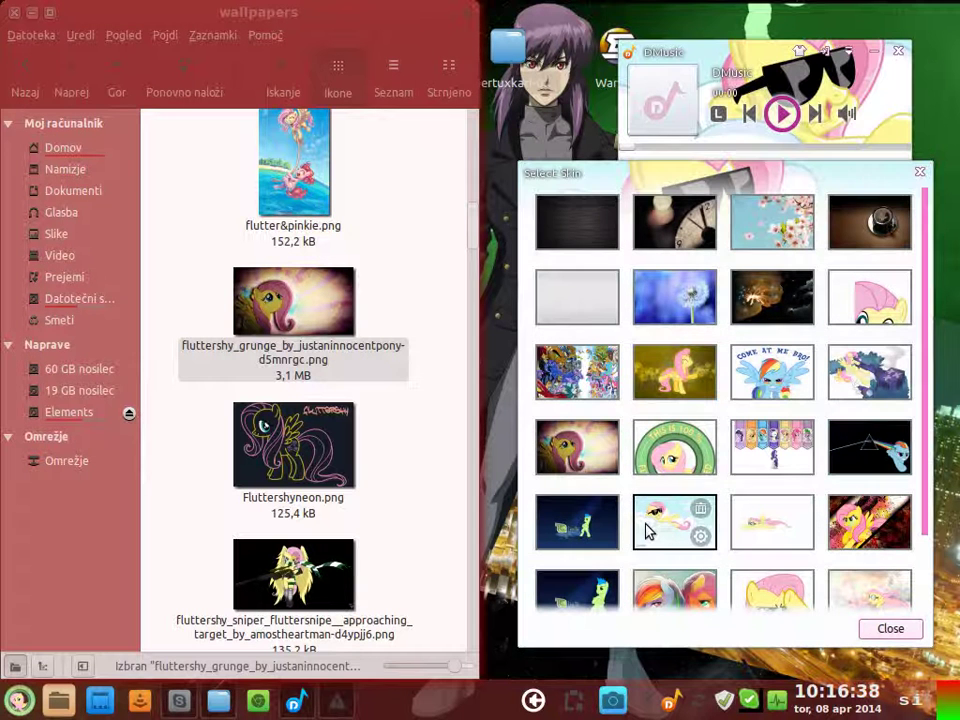
pyautogui.click(752, 530)
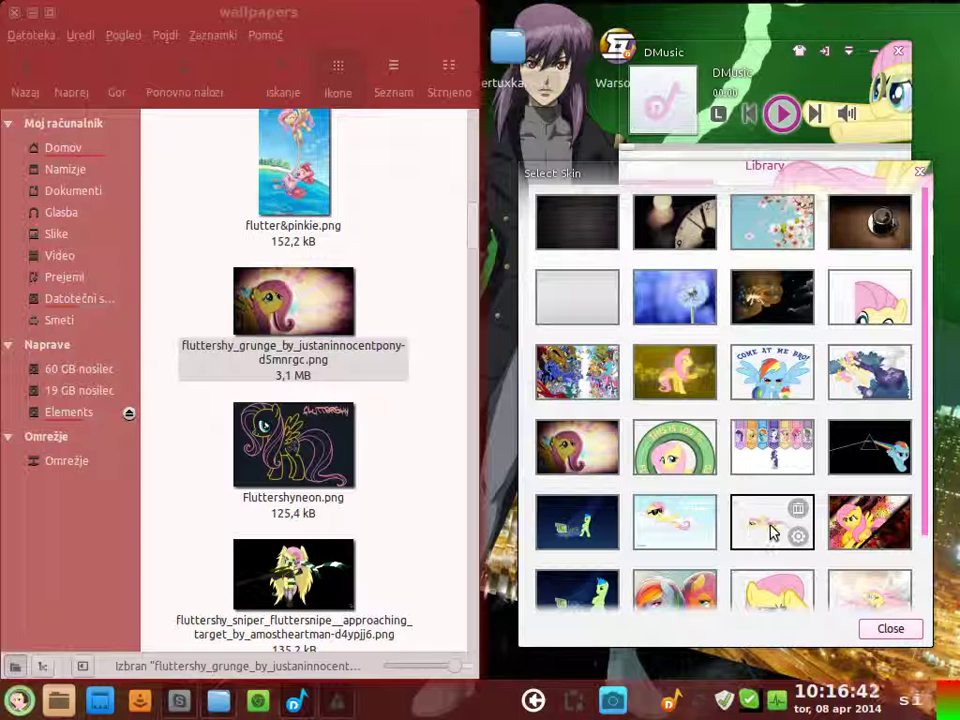
pyautogui.click(843, 530)
# - Try the remaining custom skins in turn, from the pastel, frowning and rainbow-maned ponies to the purple, black sniper and cloudy-sky ones
pyautogui.scroll(-3, 843, 530)
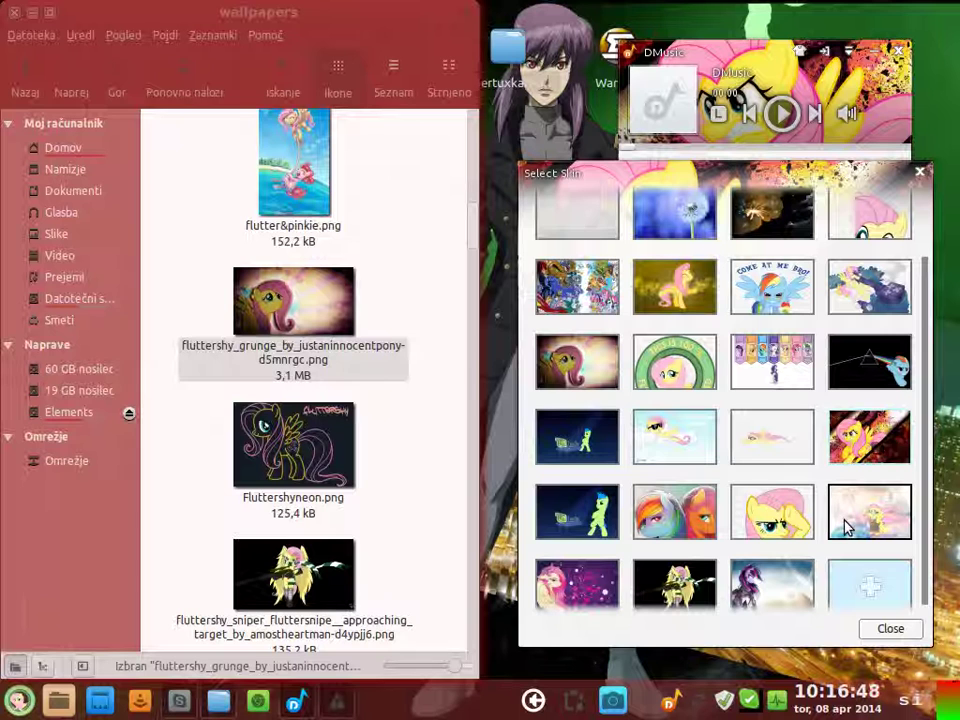
pyautogui.click(843, 530)
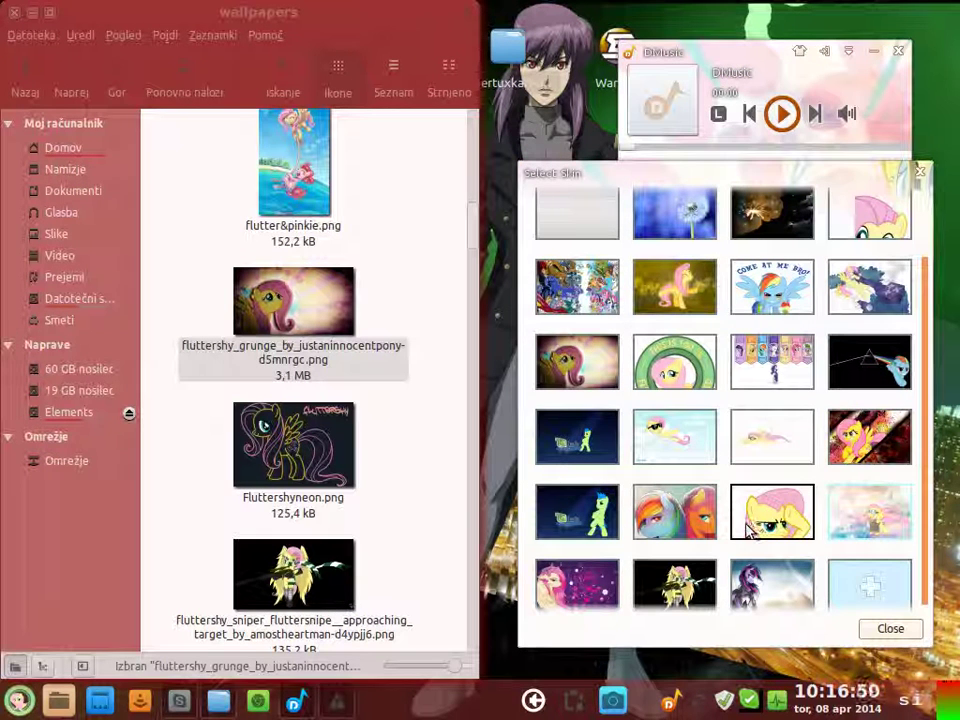
pyautogui.click(750, 531)
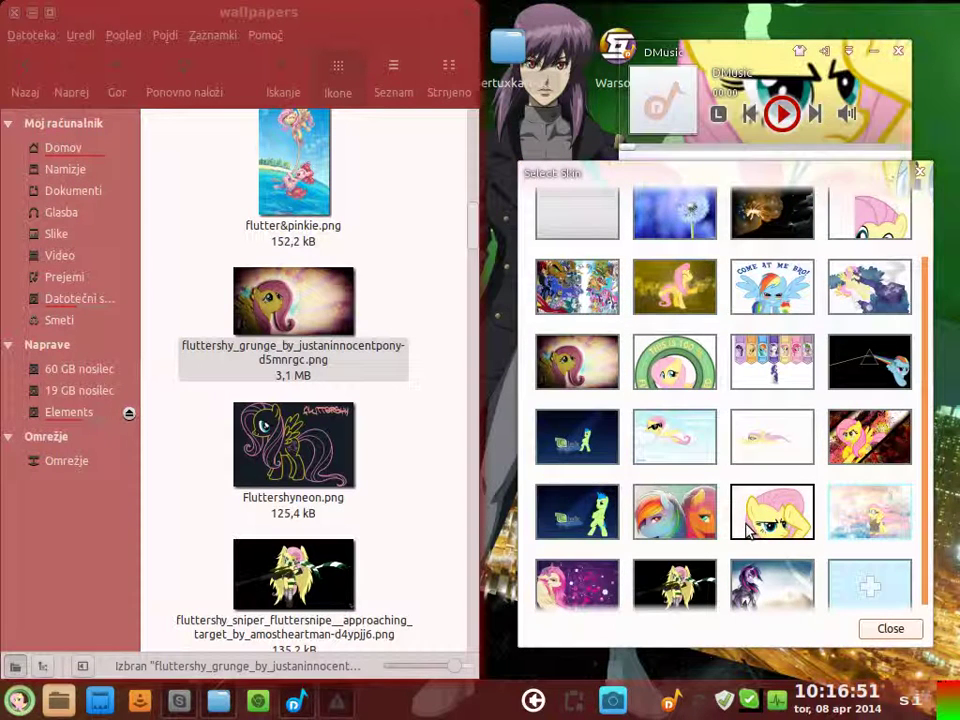
pyautogui.click(661, 513)
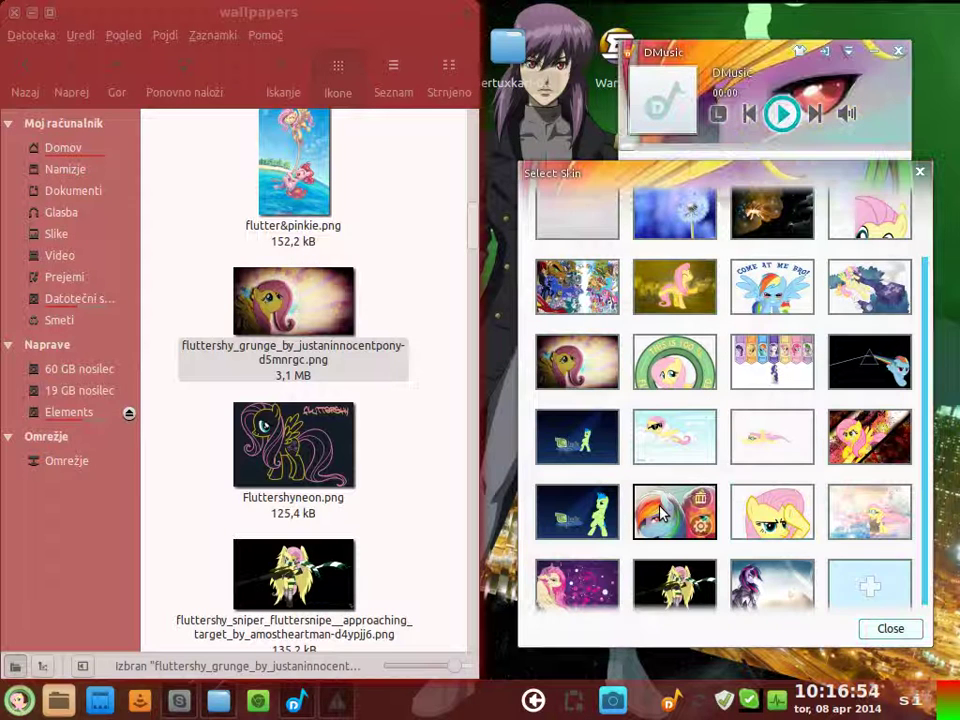
pyautogui.scroll(-1, 661, 513)
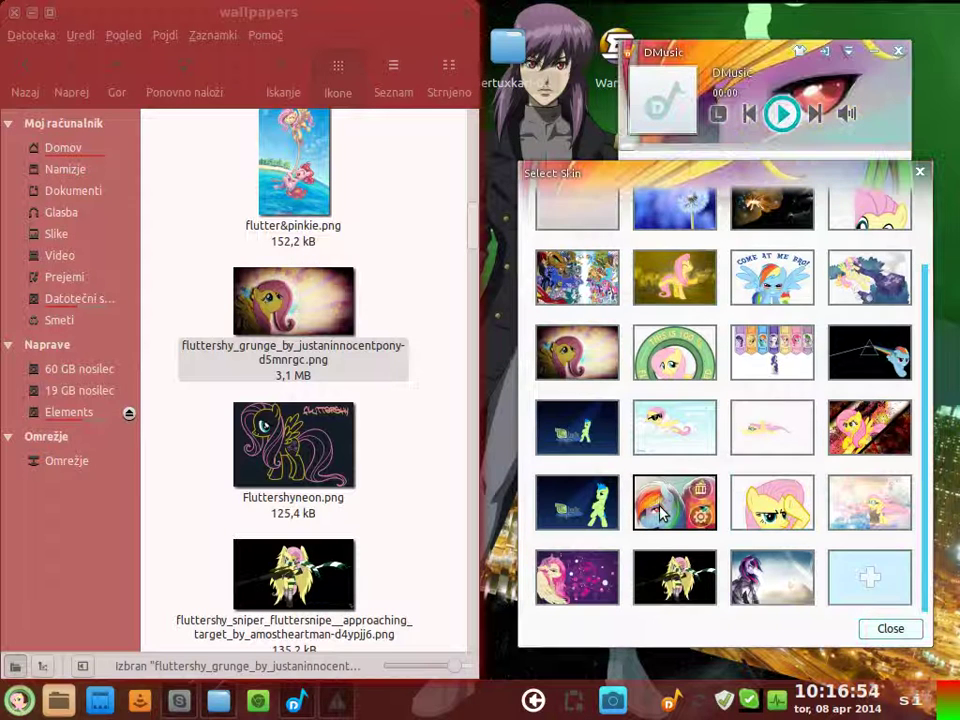
pyautogui.click(580, 566)
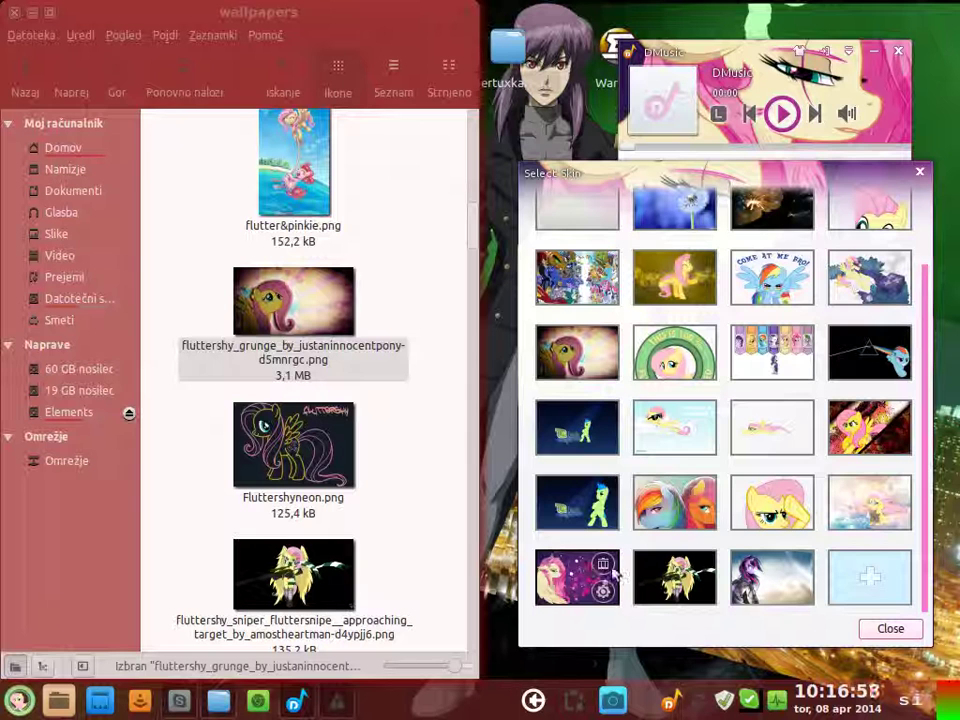
pyautogui.click(663, 585)
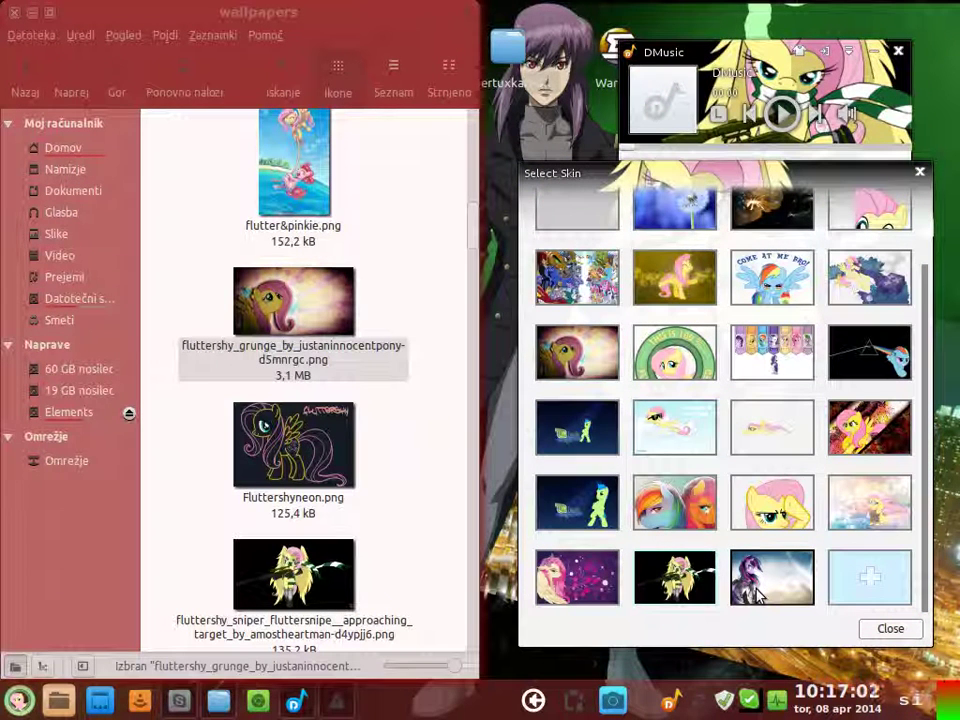
pyautogui.click(757, 595)
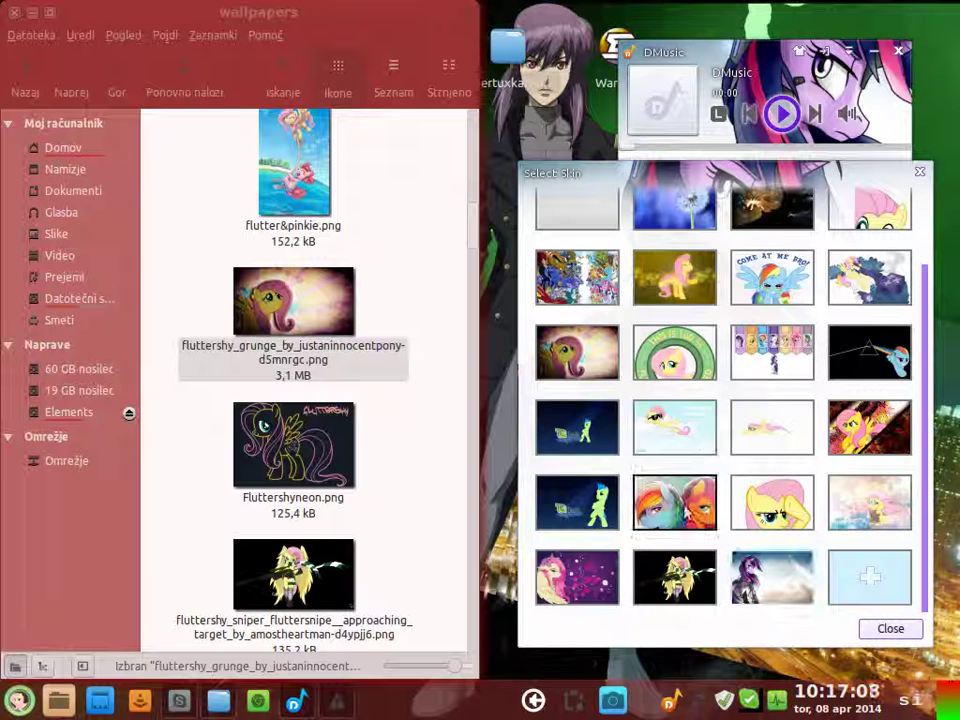
# - Apply the skin with the rainbow-maned and orange ponies, and close the skin selector
pyautogui.click(688, 512)
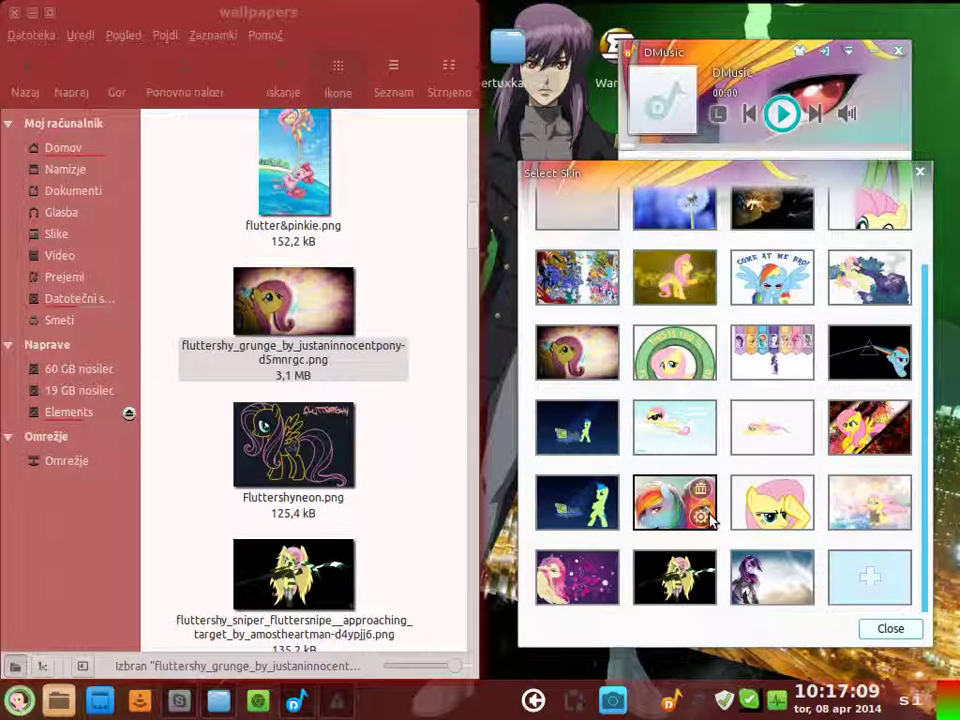
pyautogui.click(889, 628)
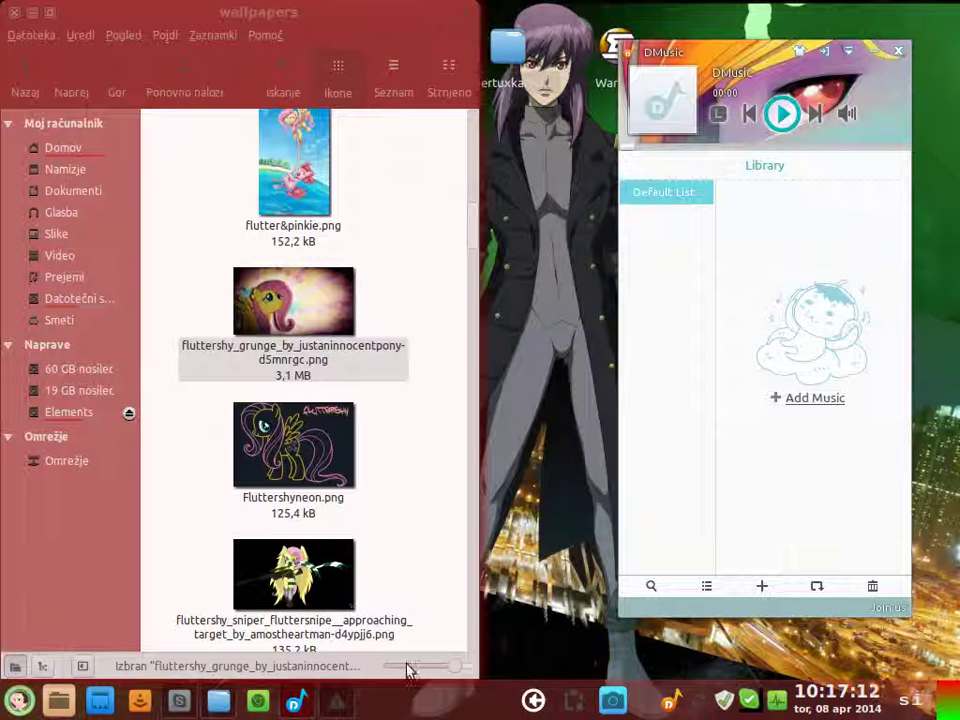
# - Minimise the file manager and the music player to clear the desktop
pyautogui.click(224, 703)
pyautogui.click(224, 703)
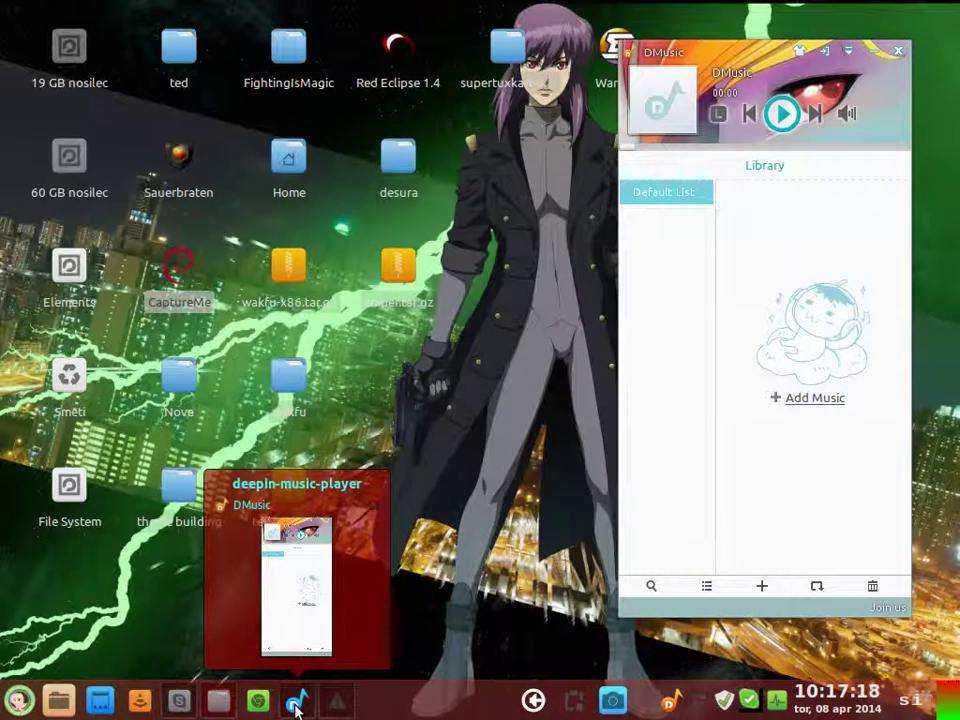
pyautogui.click(296, 706)
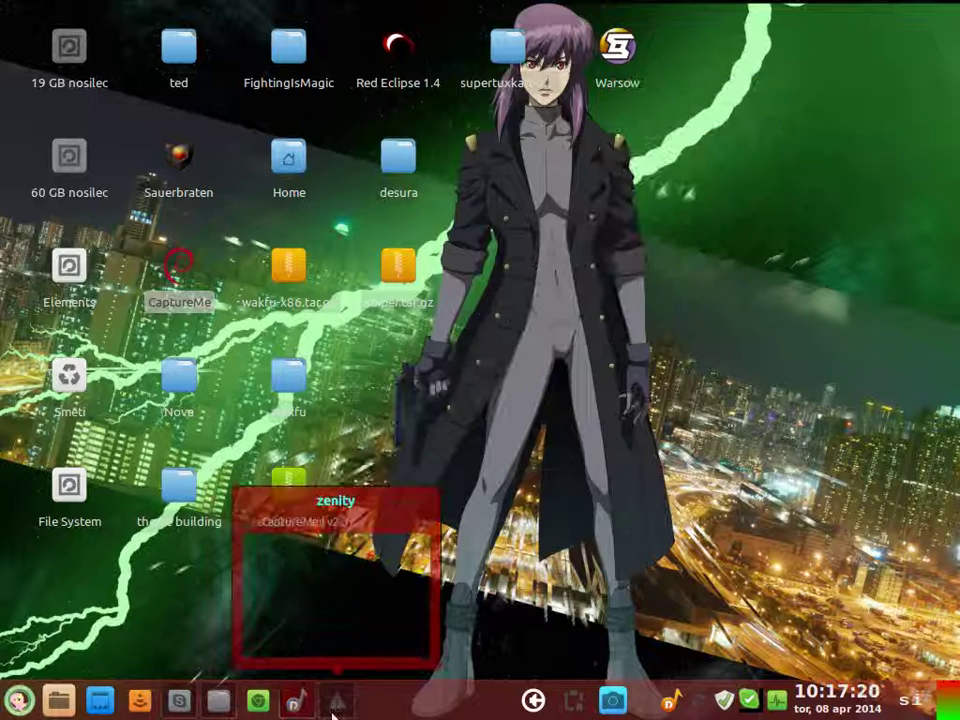